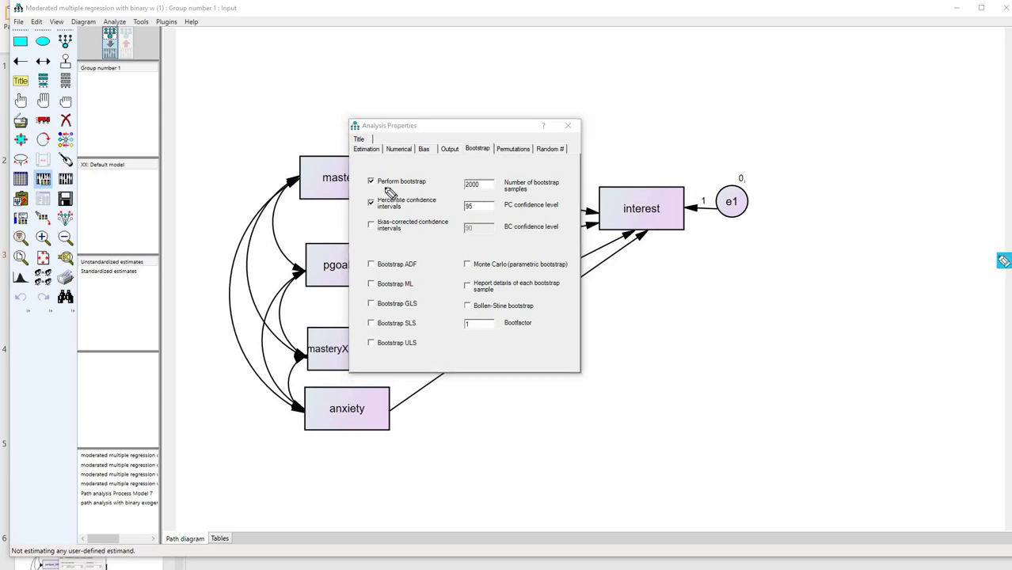
Step: Review the bootstrap, sample count and percentile confidence interval settings, and close the analysis properties
{"action": "left_click_drag", "start_coordinate": [370, 186], "coordinate": [492, 190]}
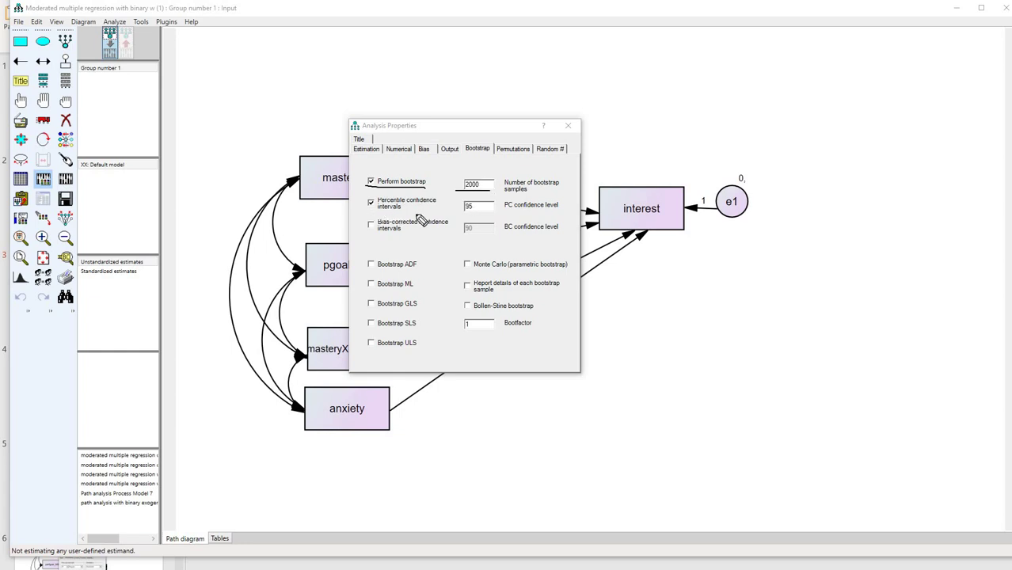
{"action": "left_click_drag", "start_coordinate": [416, 212], "coordinate": [379, 211]}
{"action": "left_click_drag", "start_coordinate": [457, 214], "coordinate": [497, 214]}
{"action": "key", "text": "e"}
{"action": "left_click", "coordinate": [577, 125]}
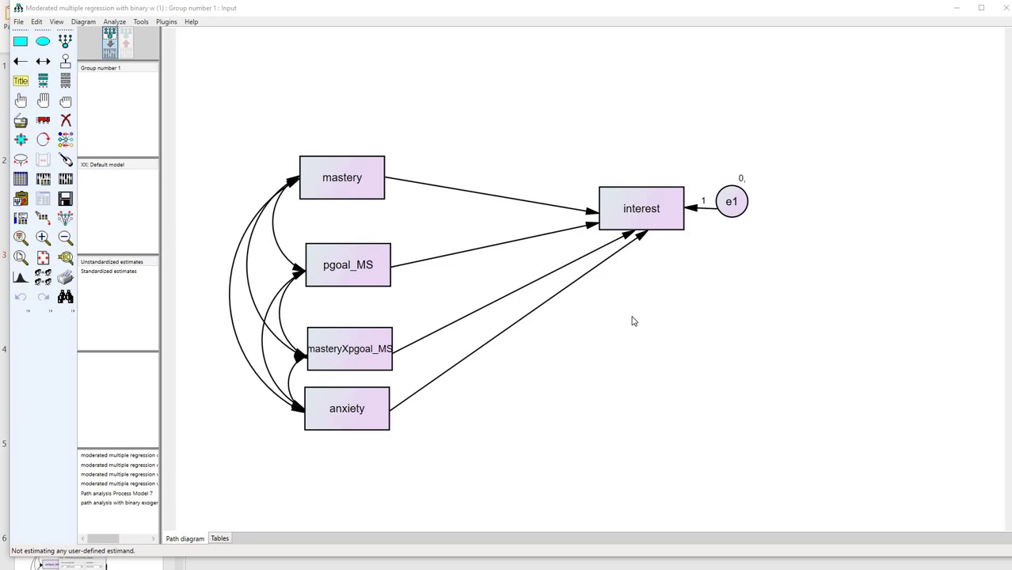
Step: Name the intercept of the interest variable i in its object properties
{"action": "right_click", "coordinate": [650, 208]}
{"action": "left_click", "coordinate": [700, 211]}
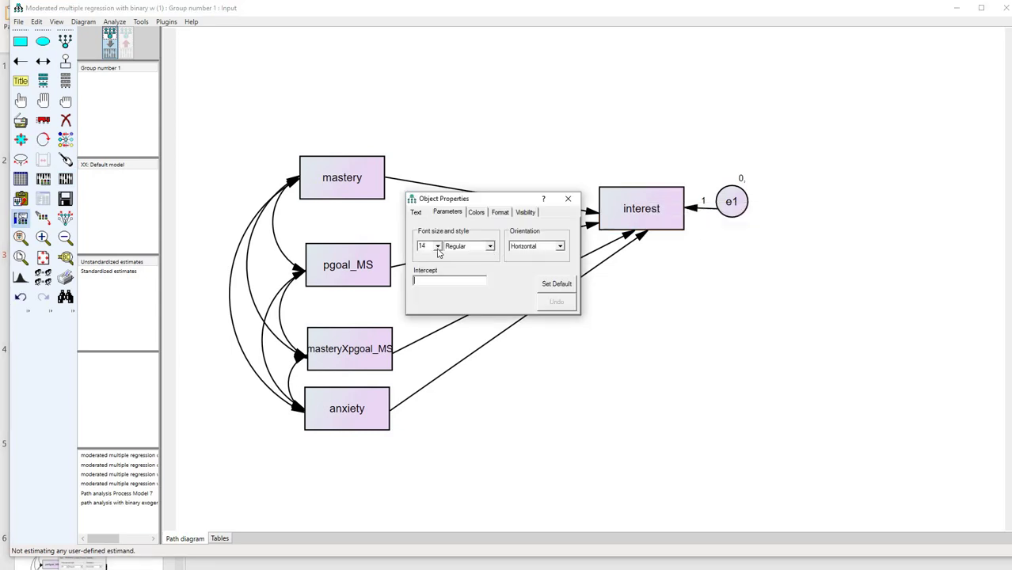
{"action": "left_click", "coordinate": [415, 212]}
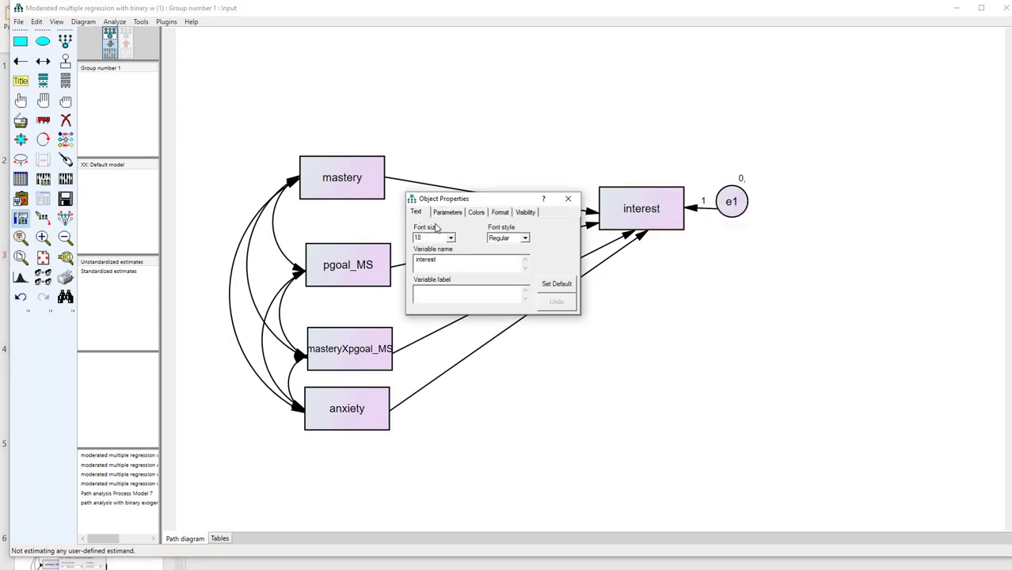
{"action": "left_click", "coordinate": [446, 213]}
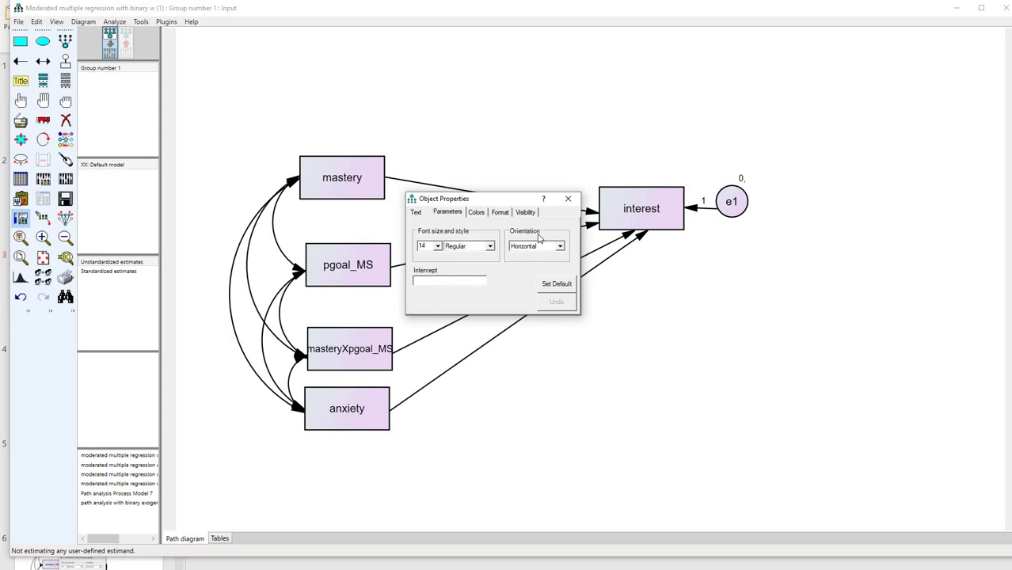
{"action": "type", "text": "i"}
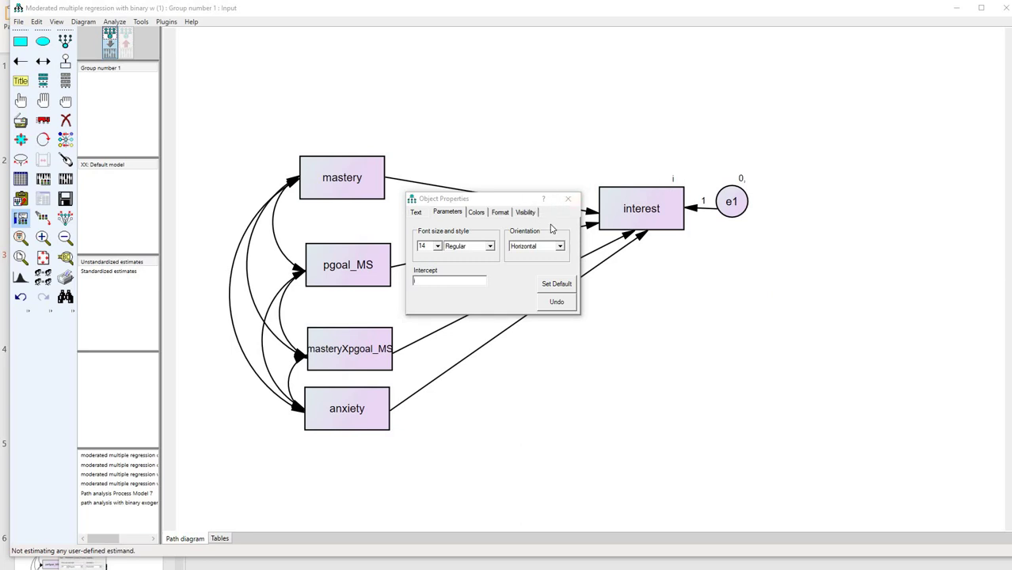
Step: Label the regression weight of the path from mastery to interest as a1, keeping the properties window clear of the paths
{"action": "left_click_drag", "start_coordinate": [515, 200], "coordinate": [725, 308]}
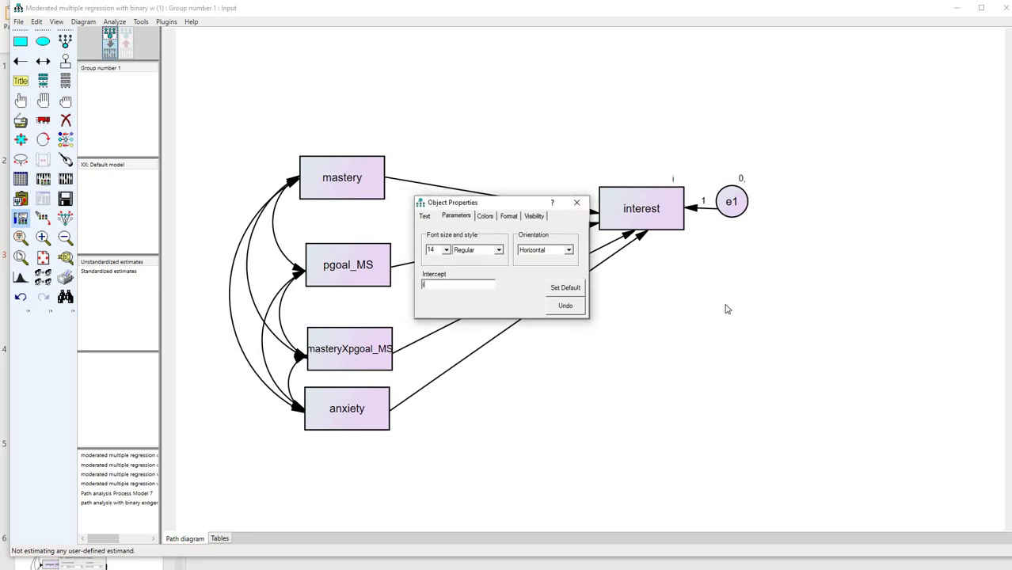
{"action": "left_click", "coordinate": [591, 213]}
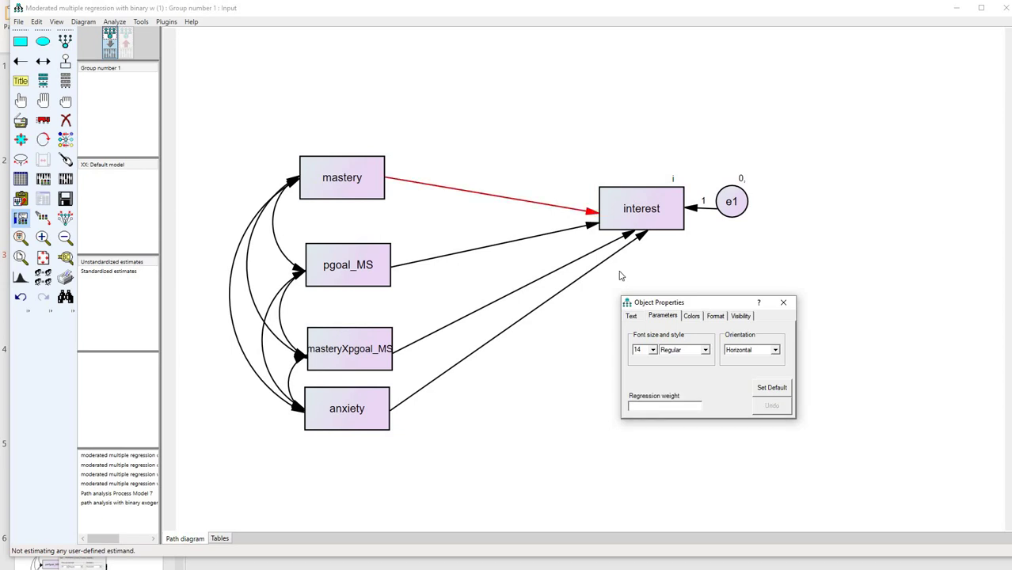
{"action": "left_click", "coordinate": [646, 409]}
{"action": "type", "text": "a1"}
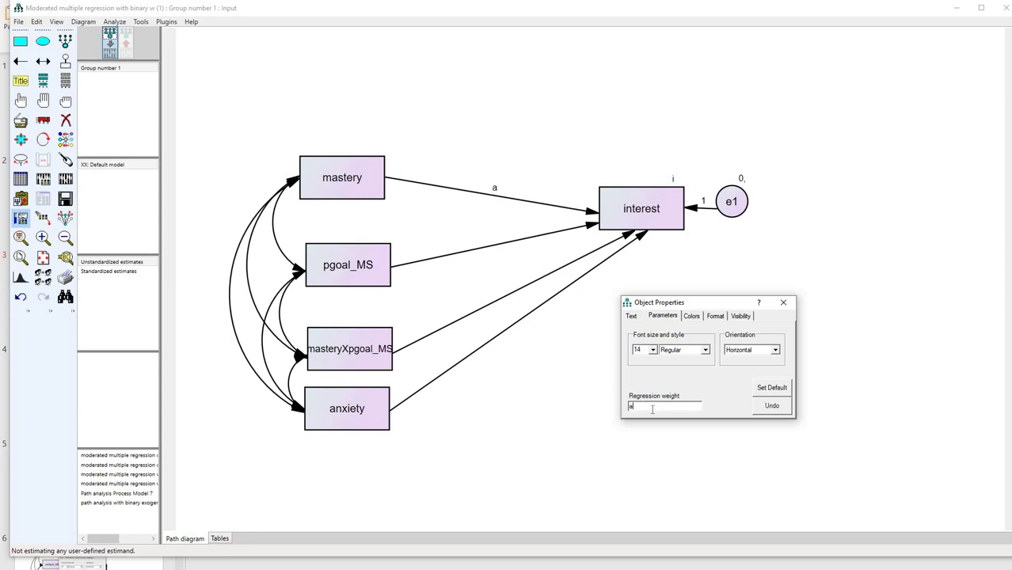
Step: Label the regression weights of the pgoal_MS and masteryXpgoal_MS paths to interest as a2 and a3, and close the object properties
{"action": "left_click", "coordinate": [593, 230]}
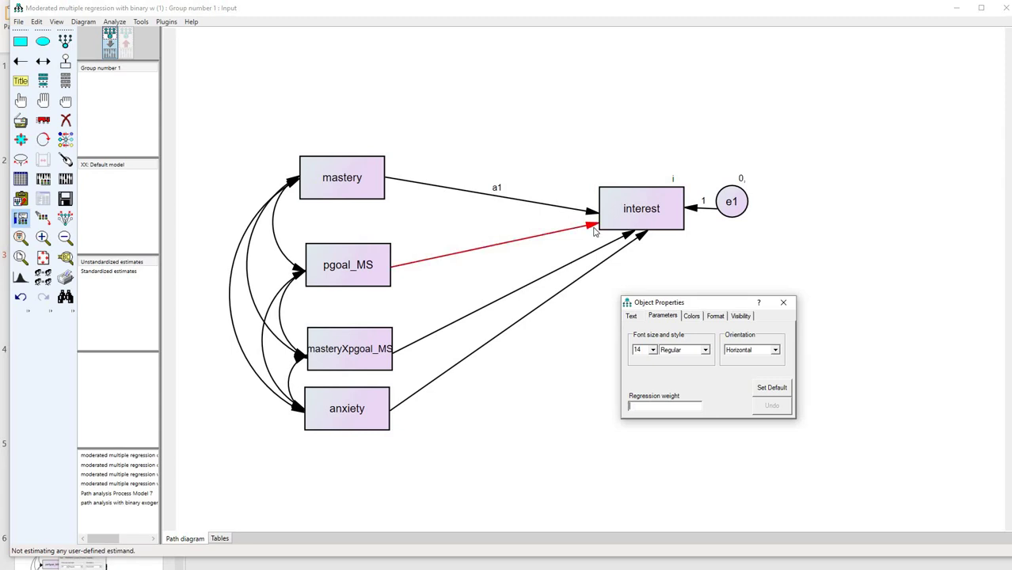
{"action": "type", "text": "a2"}
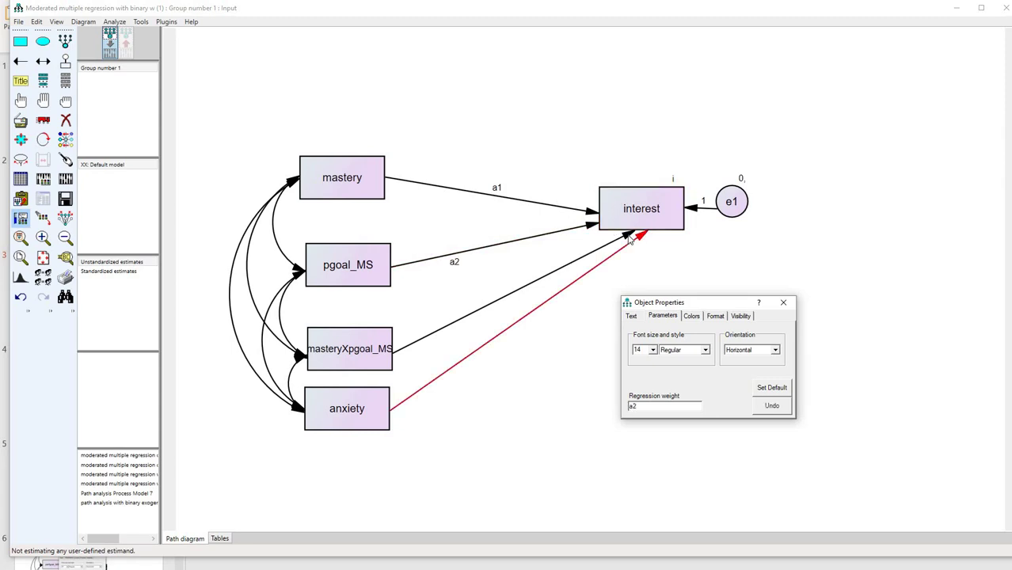
{"action": "left_click", "coordinate": [608, 245]}
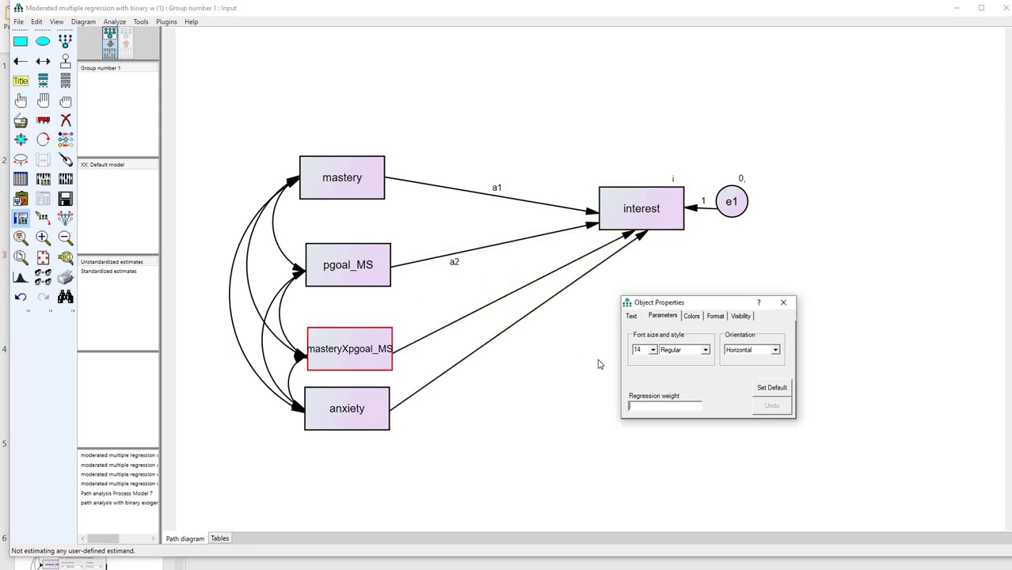
{"action": "left_click", "coordinate": [659, 406]}
{"action": "type", "text": "a3"}
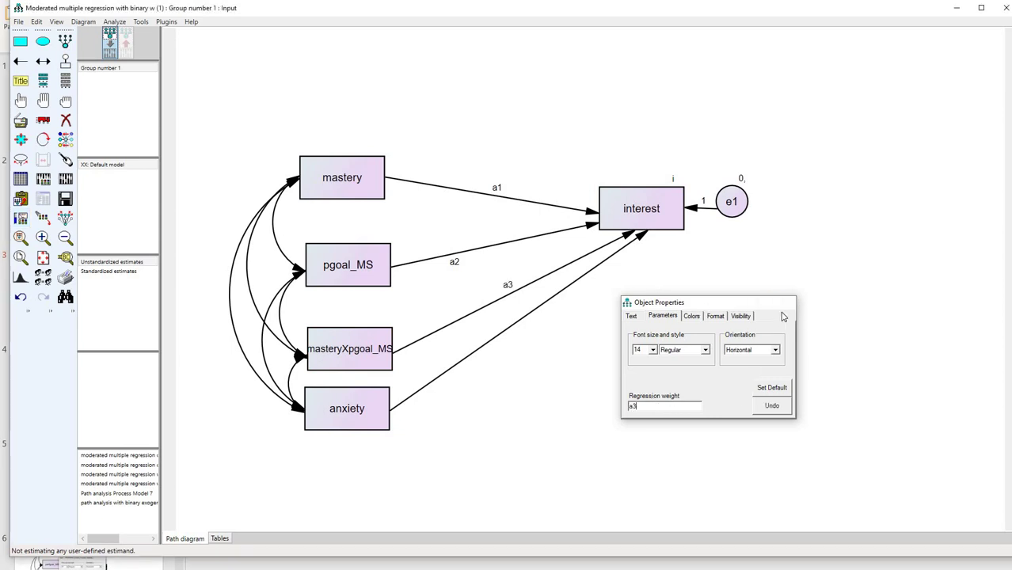
{"action": "left_click", "coordinate": [783, 303]}
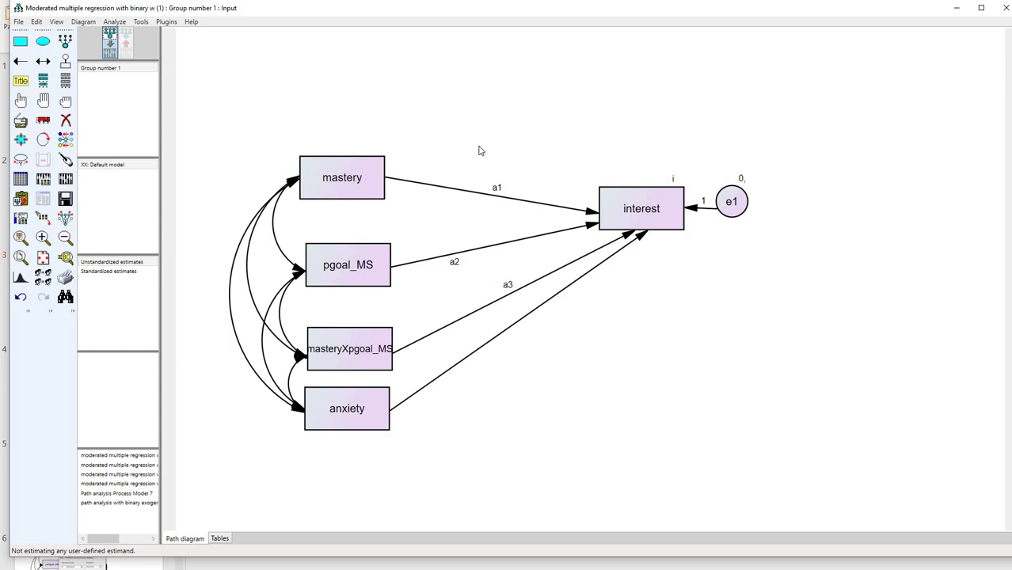
Step: Name the mean of the mastery variable fp_mean and its variance fp_var
{"action": "right_click", "coordinate": [372, 170]}
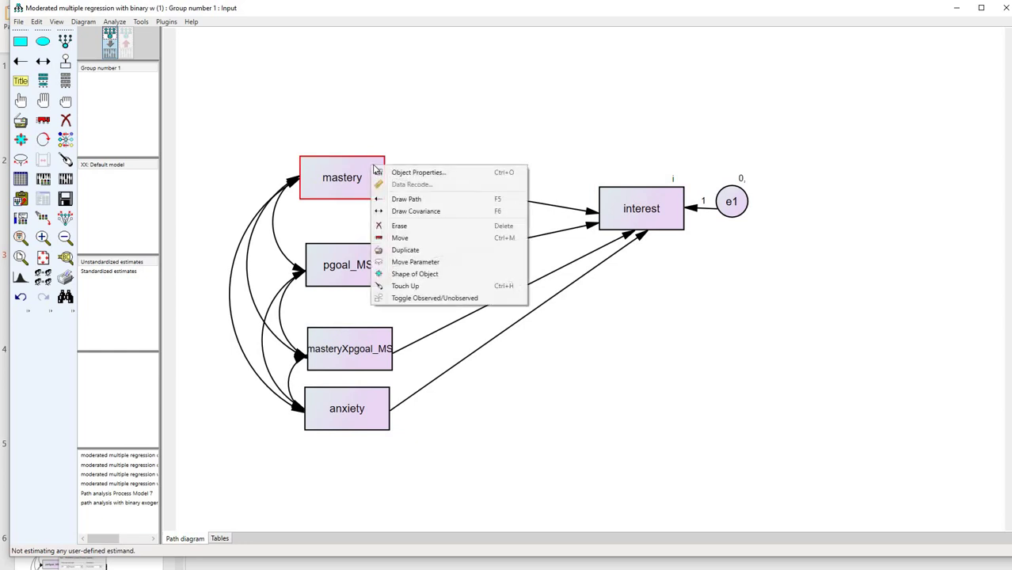
{"action": "left_click", "coordinate": [418, 172]}
{"action": "left_click", "coordinate": [639, 194]}
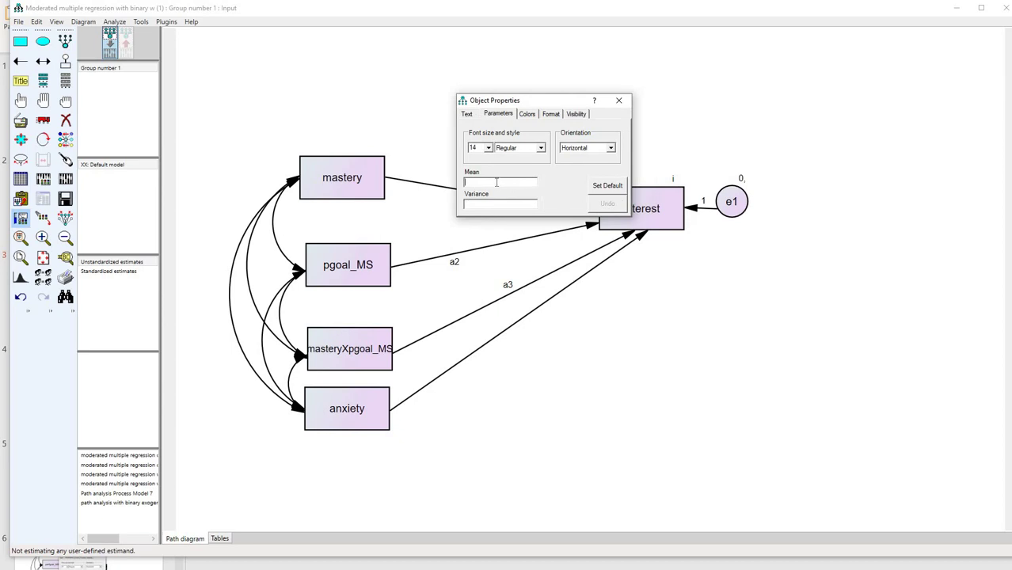
{"action": "type", "text": "fp_mean"}
{"action": "left_click", "coordinate": [499, 203]}
{"action": "type", "text": "fp_"}
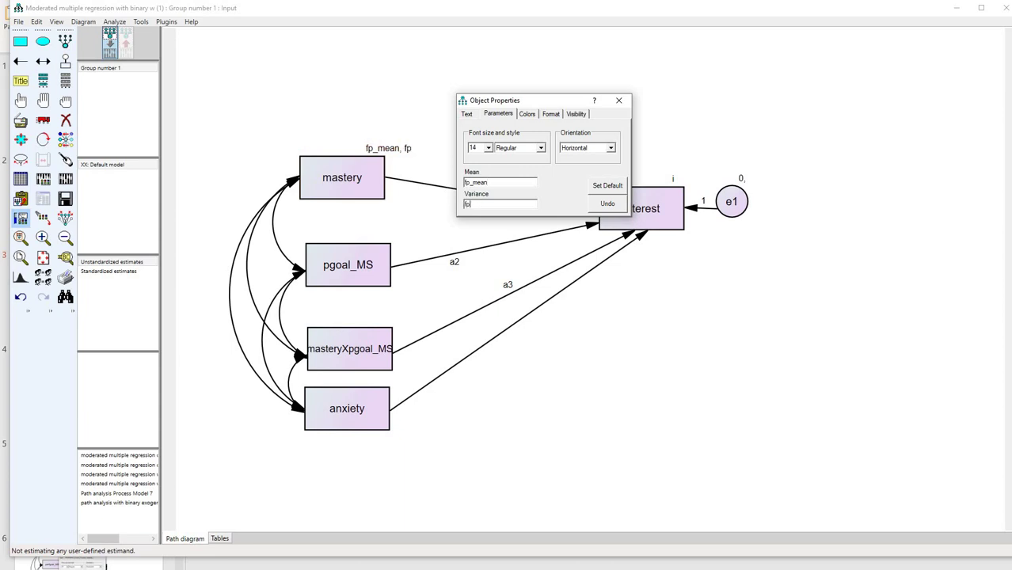
{"action": "type", "text": "var"}
{"action": "left_click", "coordinate": [624, 101]}
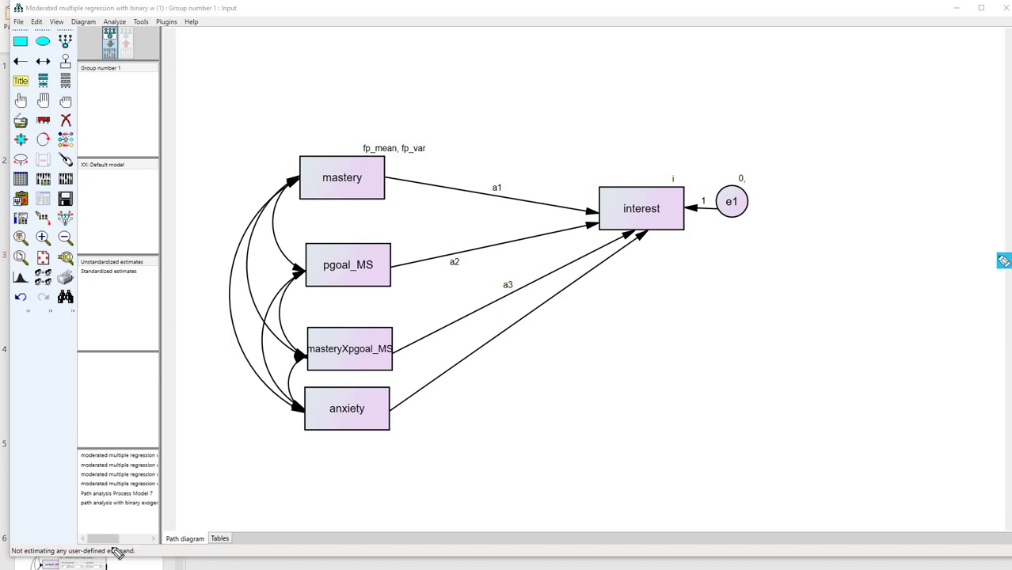
Step: Open a blank code editor for defining new user-defined estimands
{"action": "mouse_move", "coordinate": [73, 540]}
{"action": "left_mouse_down"}
{"action": "mouse_move", "coordinate": [35, 530]}
{"action": "mouse_move", "coordinate": [11, 544]}
{"action": "mouse_move", "coordinate": [16, 557]}
{"action": "mouse_move", "coordinate": [136, 567]}
{"action": "mouse_move", "coordinate": [136, 555]}
{"action": "mouse_move", "coordinate": [105, 536]}
{"action": "mouse_move", "coordinate": [70, 524]}
{"action": "left_mouse_up"}
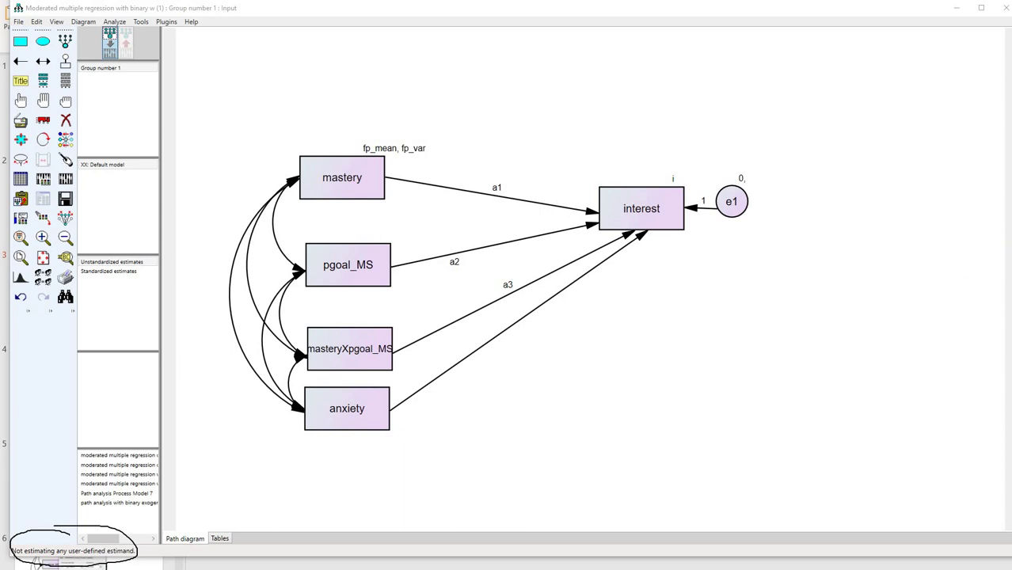
{"action": "key", "text": "Escape"}
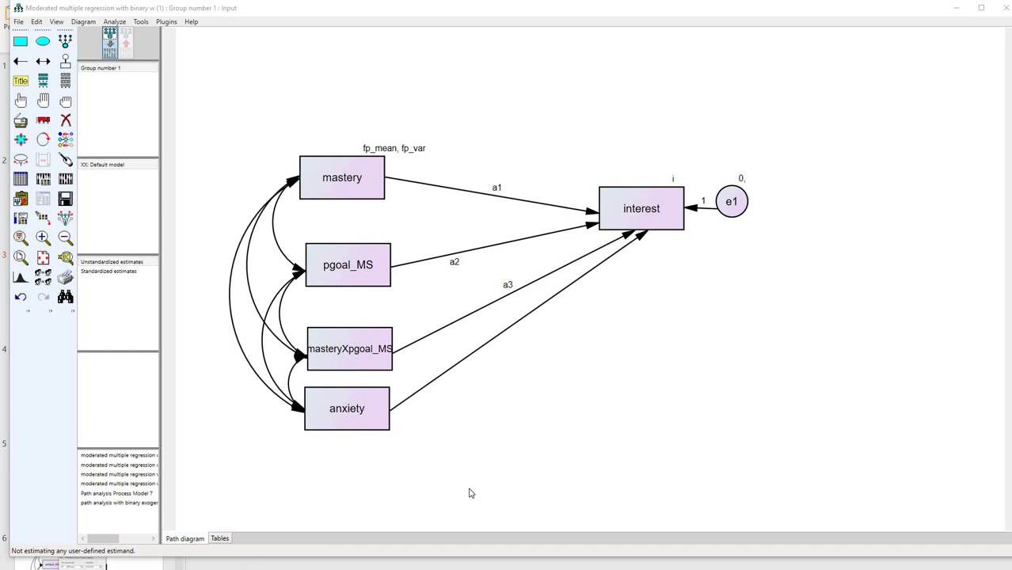
{"action": "left_click", "coordinate": [116, 552]}
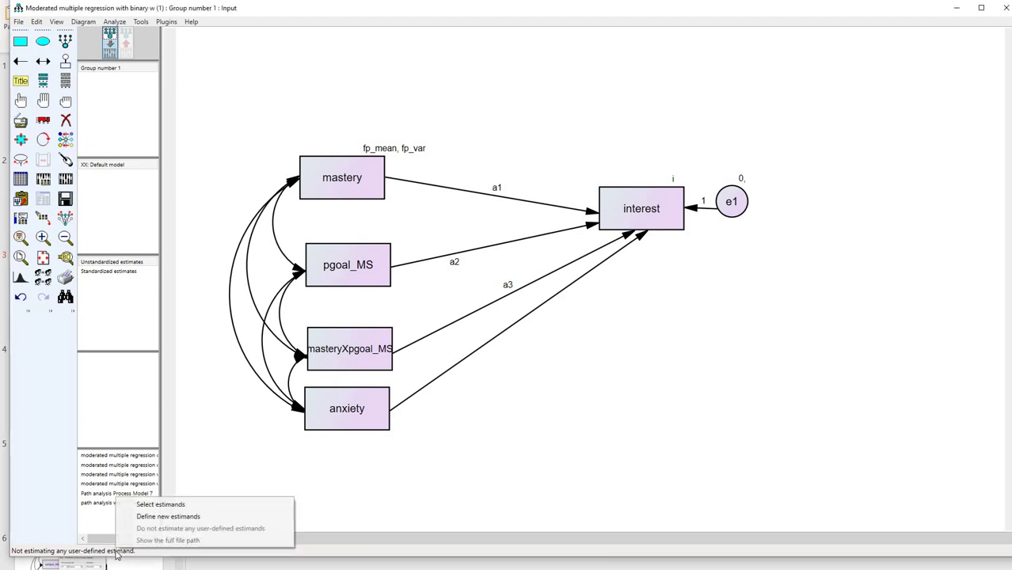
{"action": "left_click", "coordinate": [168, 516]}
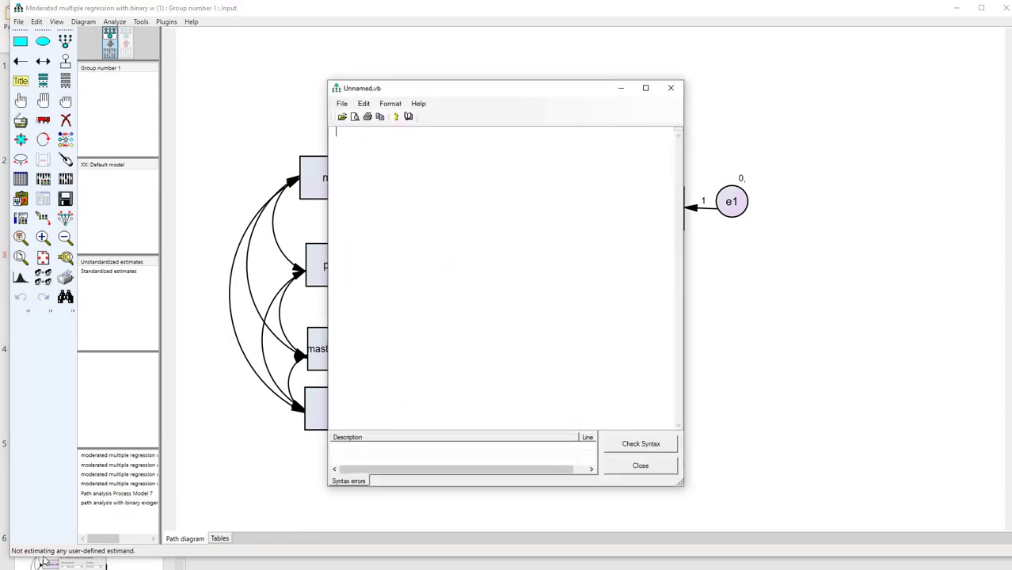
Step: Switch to the user-defined estimand code in Notepad and examine the W1 and W2 moderator codes and the formulas below them
{"action": "left_click", "coordinate": [552, 564]}
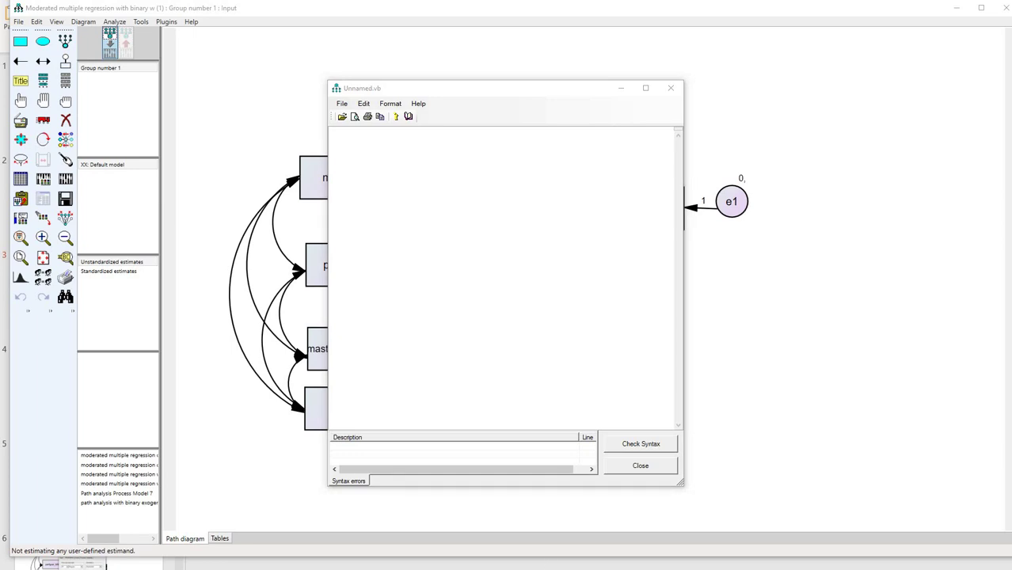
{"action": "left_click", "coordinate": [507, 551]}
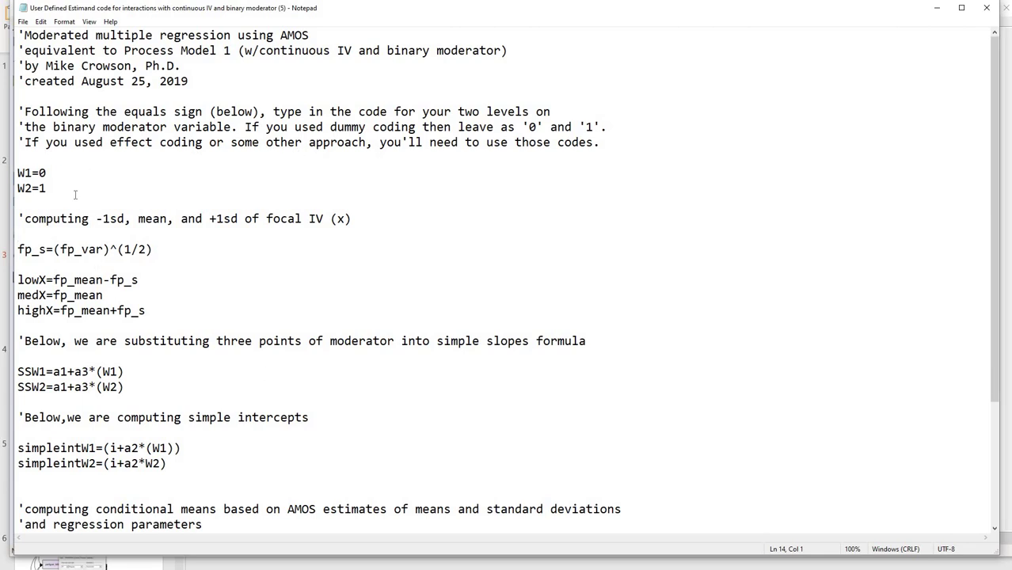
{"action": "left_click_drag", "start_coordinate": [72, 194], "coordinate": [18, 143]}
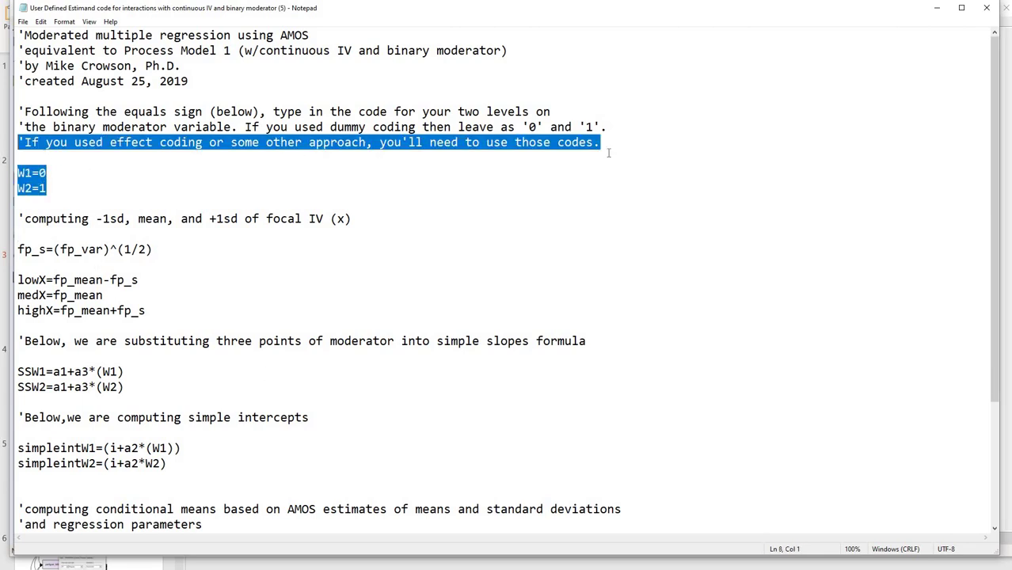
{"action": "left_click", "coordinate": [317, 172]}
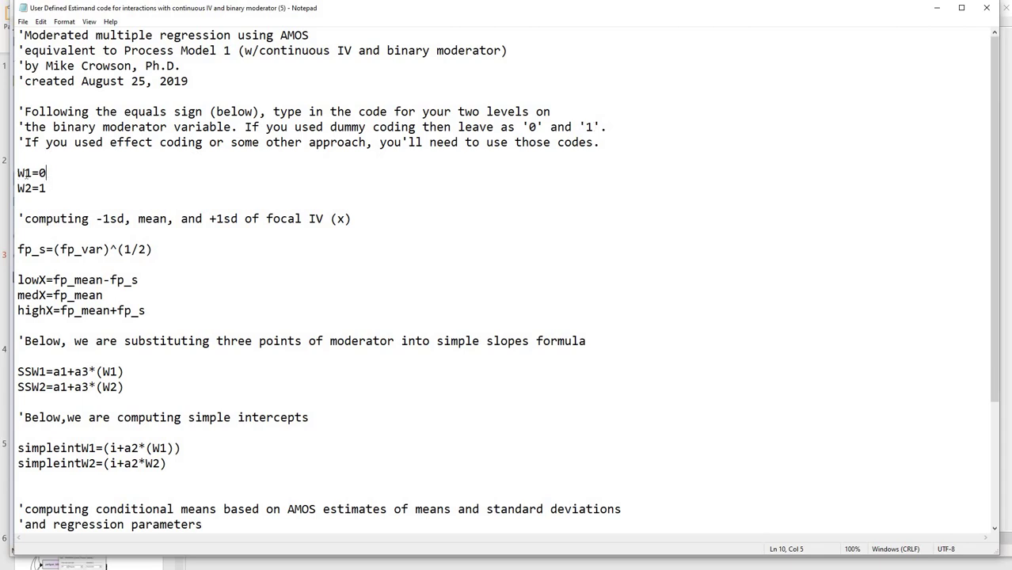
{"action": "left_click_drag", "start_coordinate": [18, 173], "coordinate": [34, 176]}
{"action": "key", "text": "End"}
{"action": "left_click", "coordinate": [24, 174]}
{"action": "left_click", "coordinate": [49, 174]}
{"action": "scroll", "coordinate": [215, 292], "scroll_direction": "down", "scroll_amount": 4}
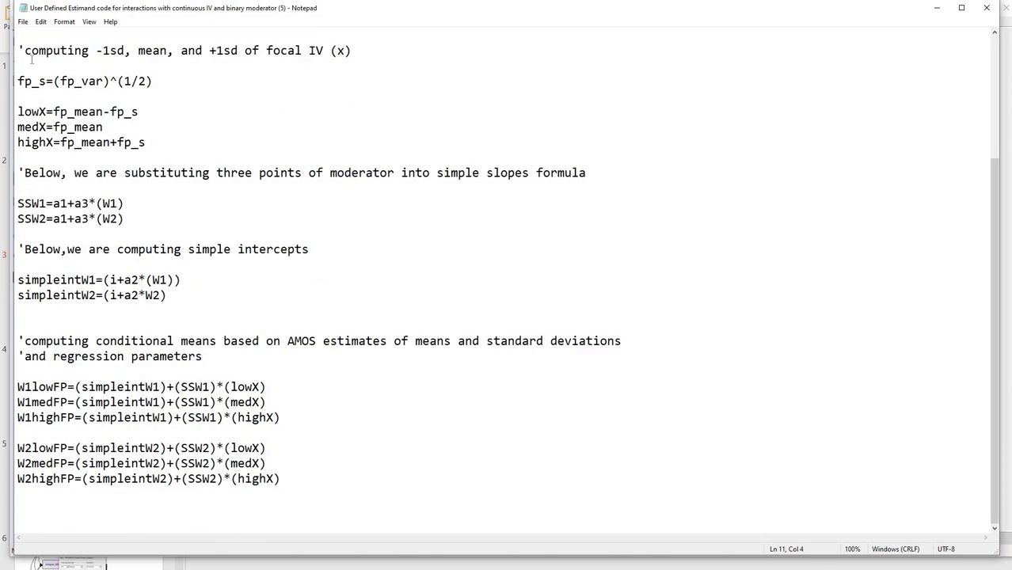
Step: Copy the entire estimand code from Notepad into the blank Amos estimand editor and check its syntax
{"action": "key", "text": "ctrl+a"}
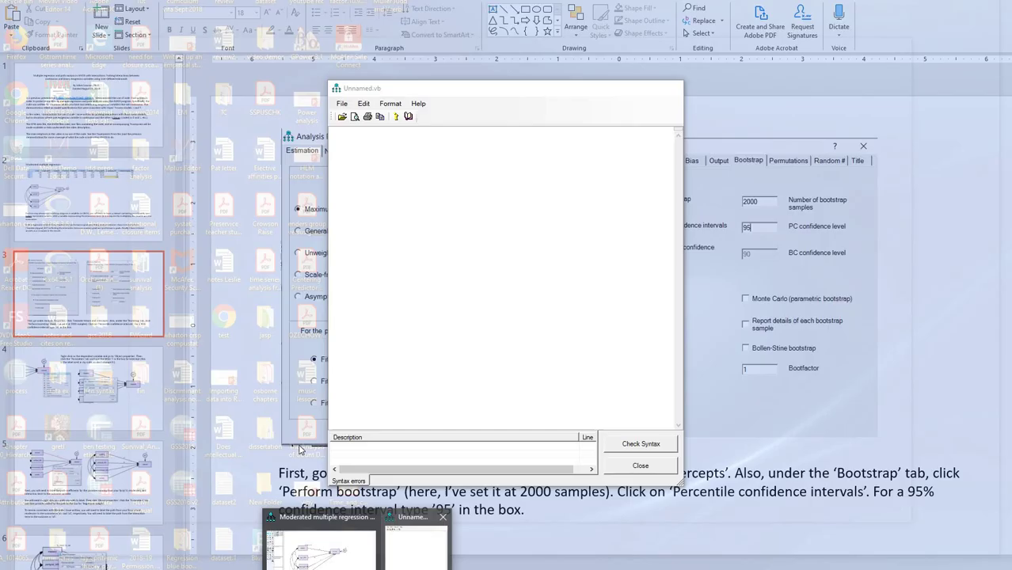
{"action": "left_click", "coordinate": [413, 540]}
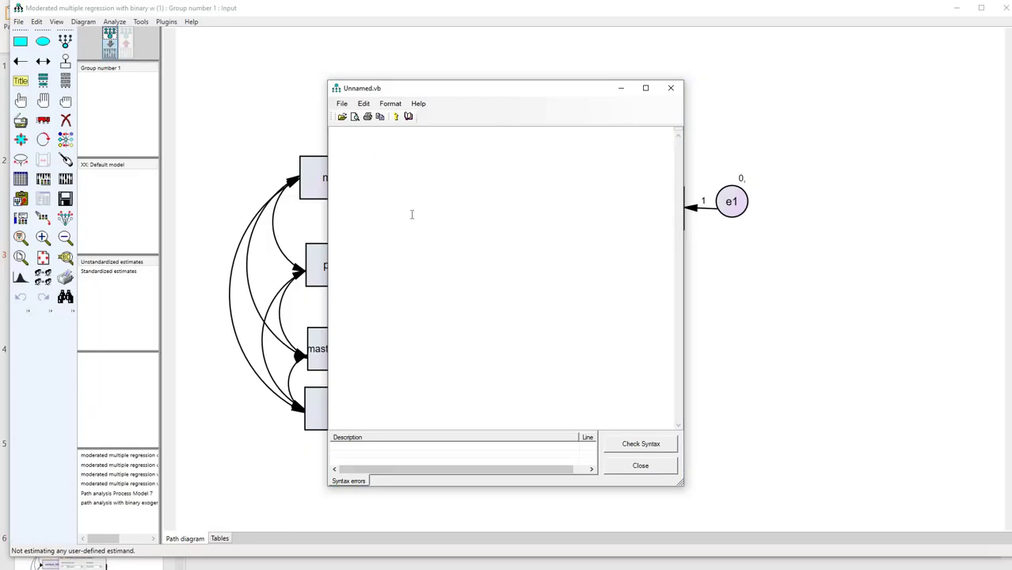
{"action": "key", "text": "ctrl+v"}
{"action": "scroll", "coordinate": [458, 301], "scroll_direction": "up", "scroll_amount": 4}
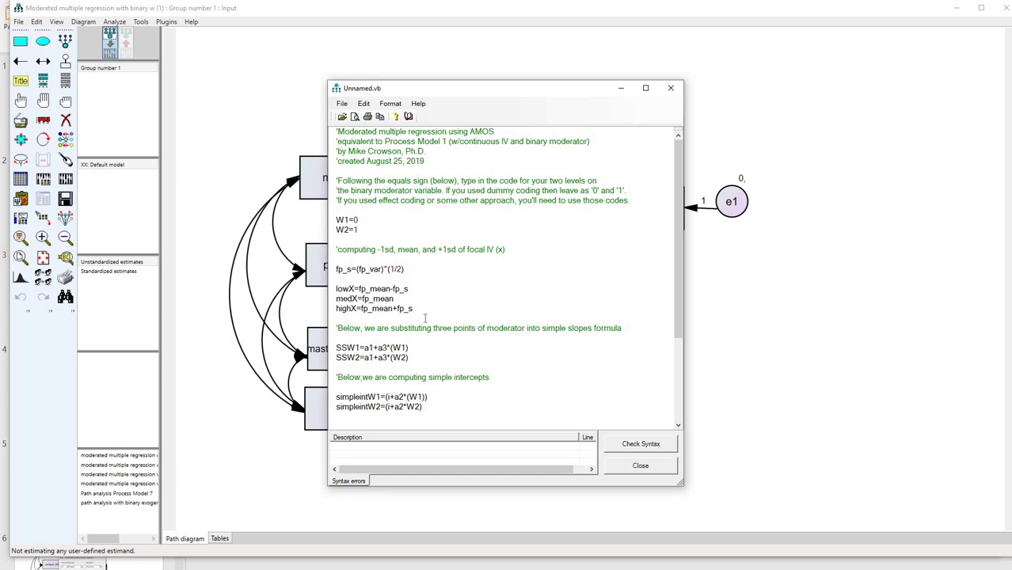
{"action": "left_click", "coordinate": [641, 445]}
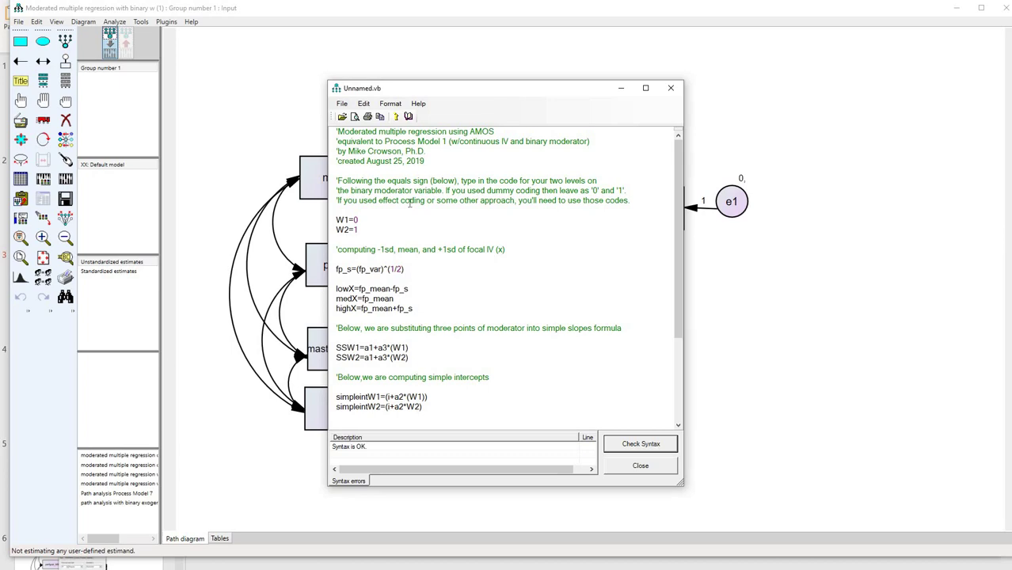
Step: Move the code editor off the mastery variable and compare fp_var and fp_mean in the code with the diagram's labels
{"action": "left_click_drag", "start_coordinate": [469, 99], "coordinate": [466, 235]}
{"action": "left_click_drag", "start_coordinate": [493, 140], "coordinate": [514, 101]}
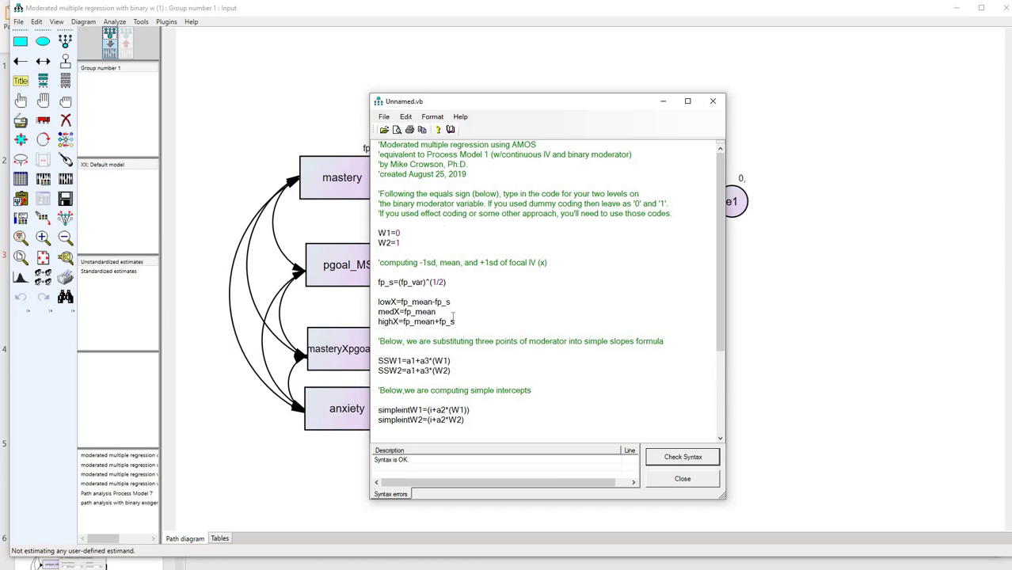
{"action": "left_click_drag", "start_coordinate": [515, 103], "coordinate": [637, 74]}
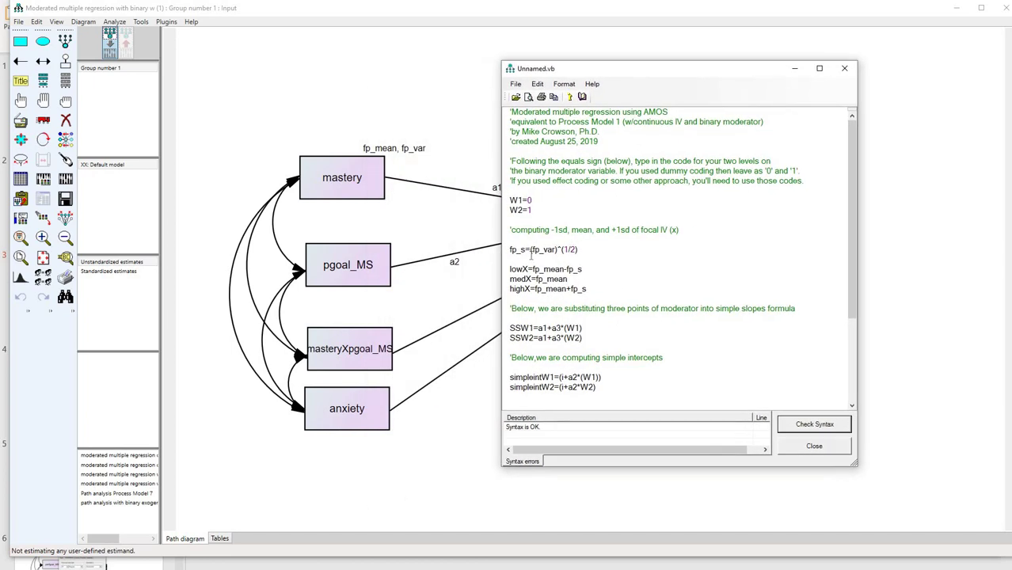
{"action": "left_click_drag", "start_coordinate": [530, 250], "coordinate": [557, 250]}
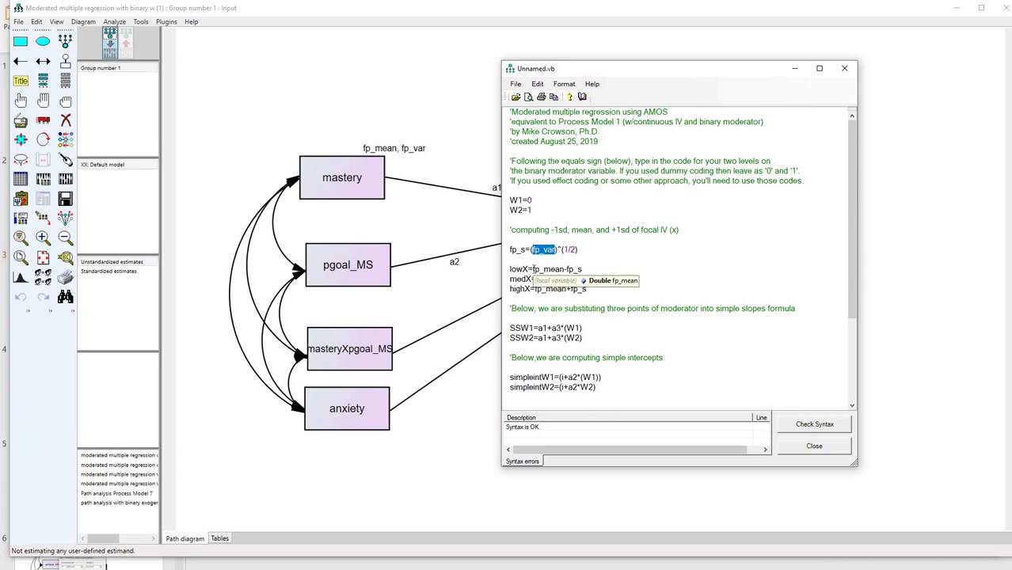
{"action": "left_click_drag", "start_coordinate": [532, 270], "coordinate": [564, 269]}
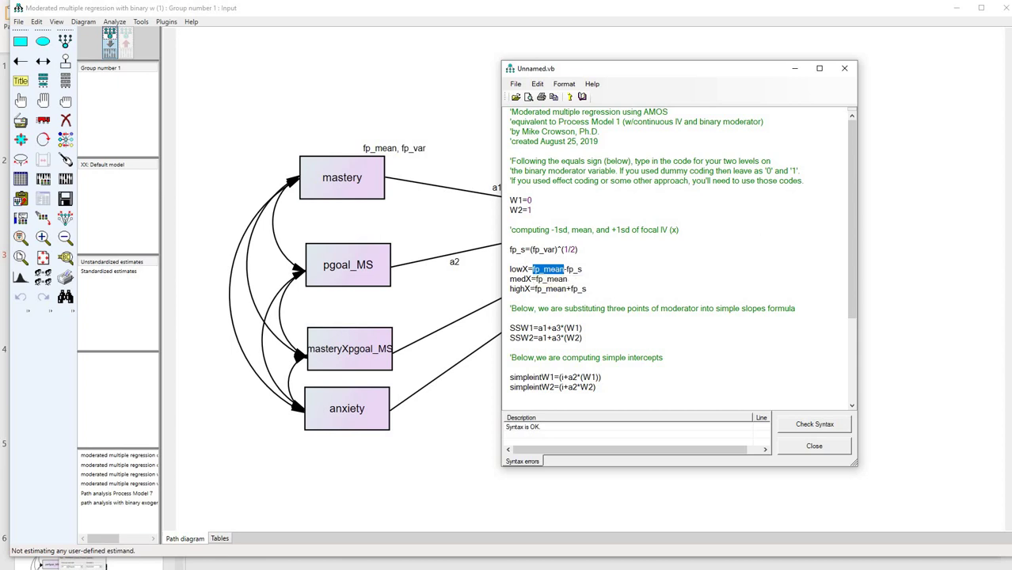
Step: Close the code editor and save the estimands in Downloads as moderated regression with binary W.SimpleEstimand, replacing the existing file
{"action": "left_click", "coordinate": [404, 177]}
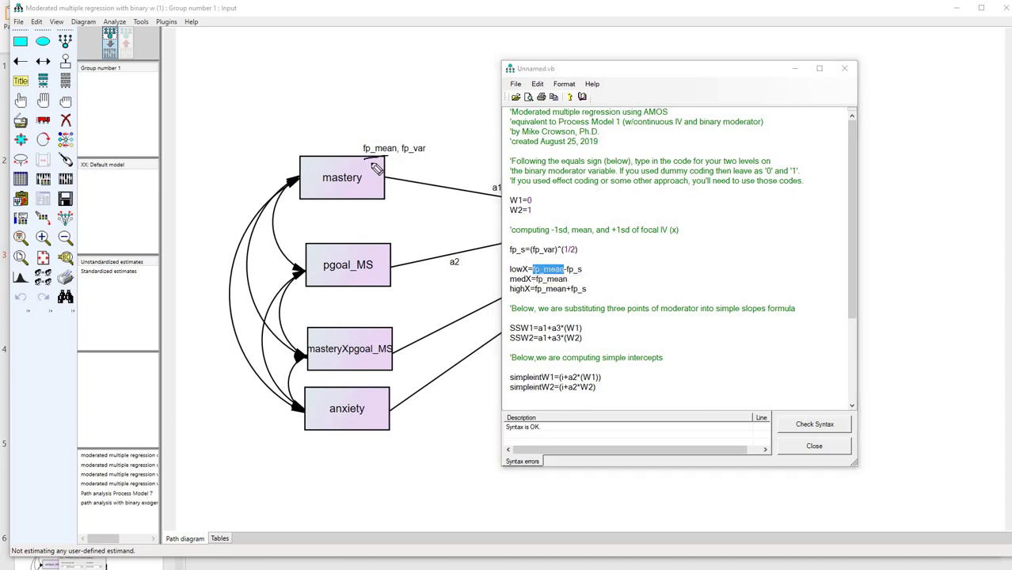
{"action": "mouse_move", "coordinate": [956, 293]}
{"action": "left_click", "coordinate": [814, 448]}
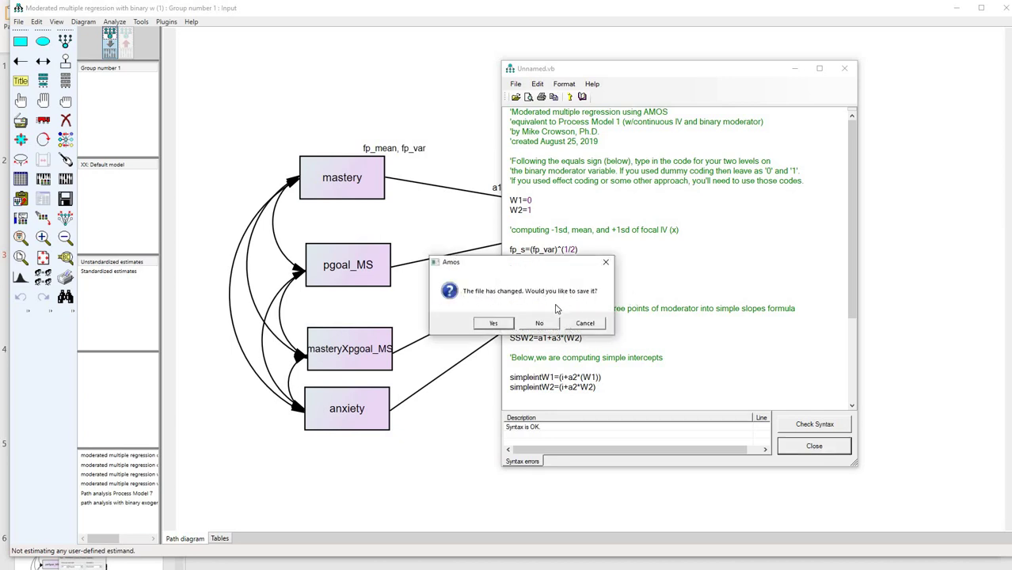
{"action": "left_click", "coordinate": [493, 324]}
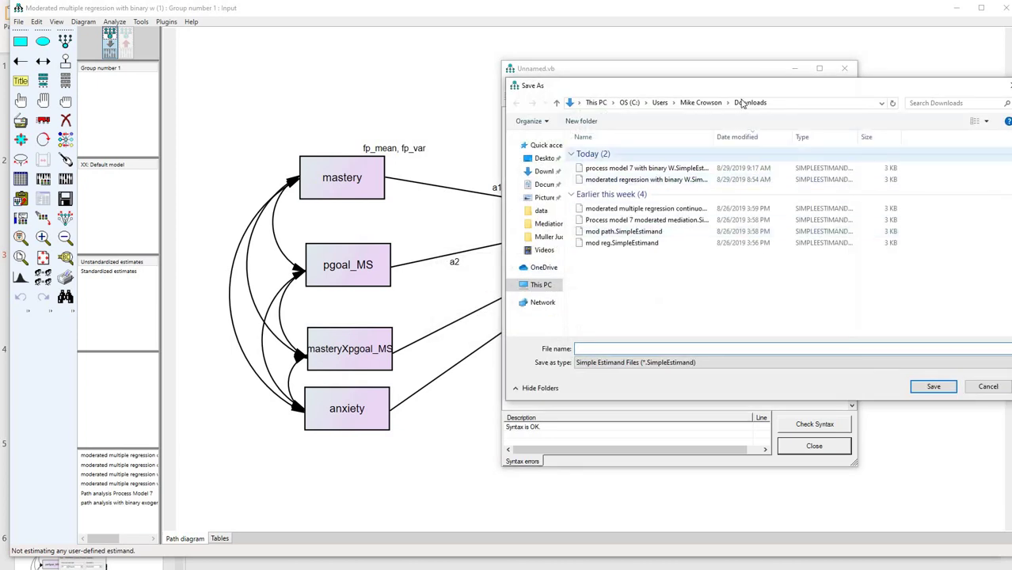
{"action": "left_click_drag", "start_coordinate": [683, 87], "coordinate": [560, 80]}
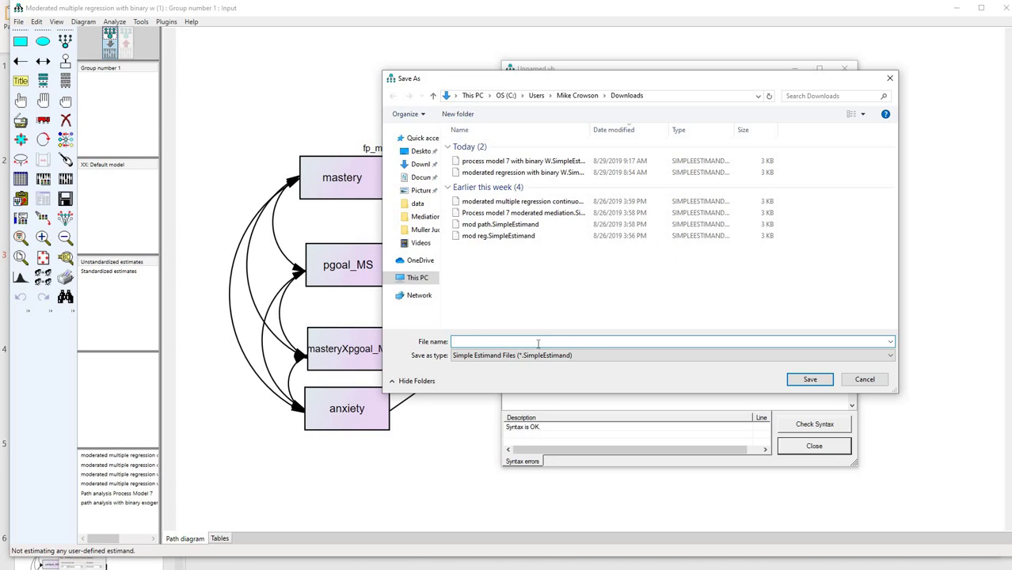
{"action": "left_click", "coordinate": [525, 172]}
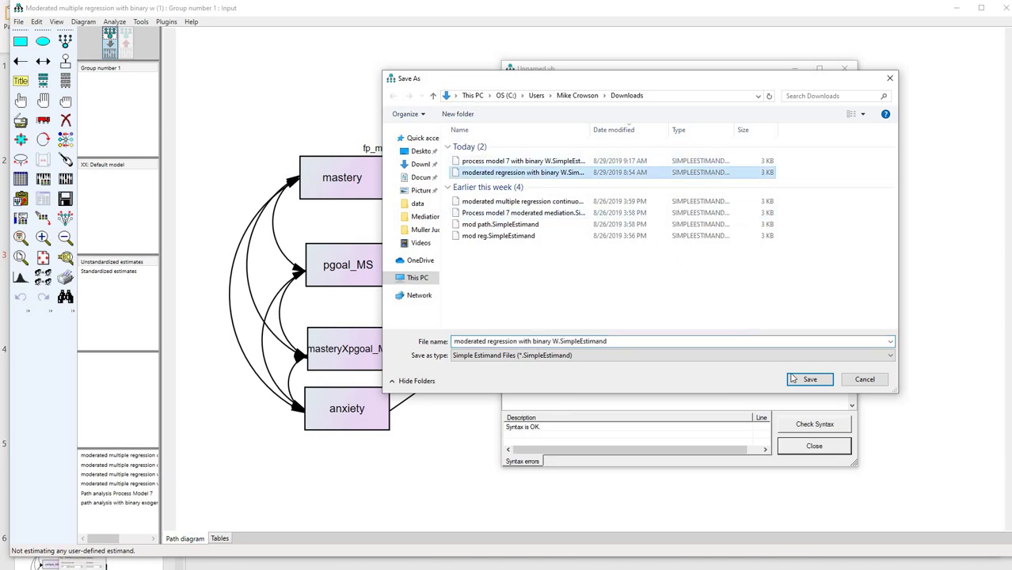
{"action": "left_click", "coordinate": [807, 380]}
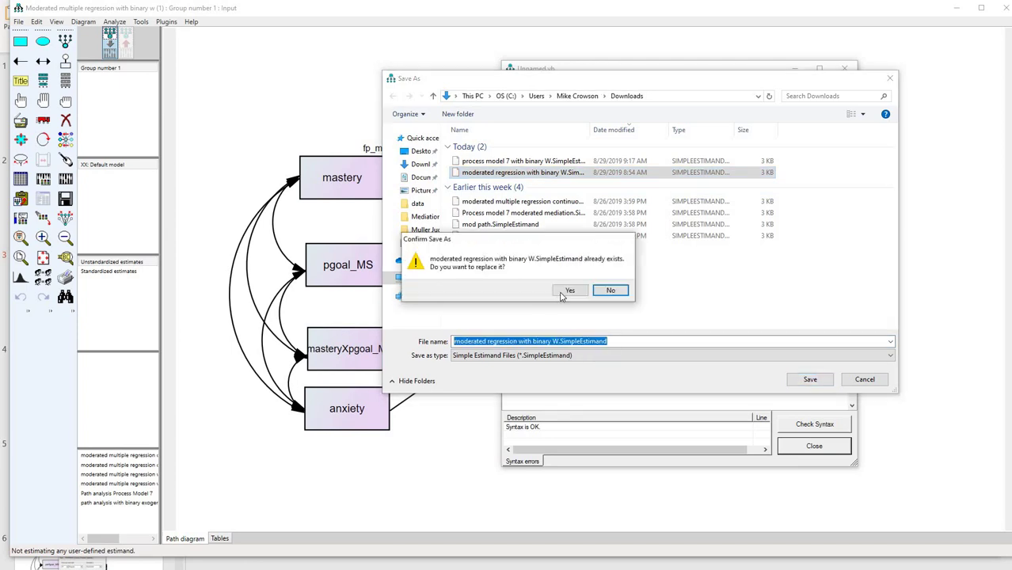
{"action": "left_click", "coordinate": [567, 291]}
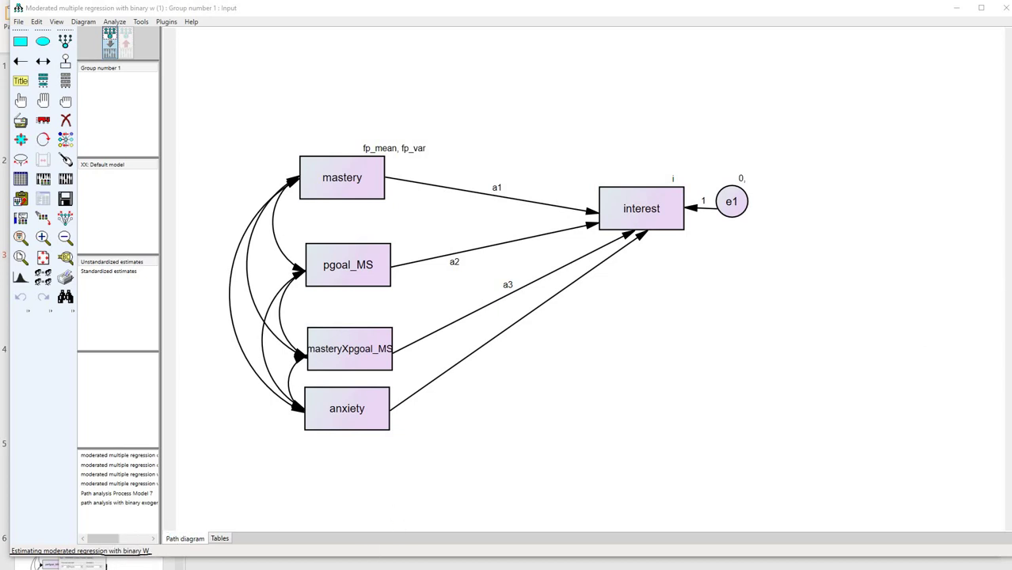
Step: Open the saved moderated regression with binary W estimand code for a check, and close it again
{"action": "right_click", "coordinate": [81, 553]}
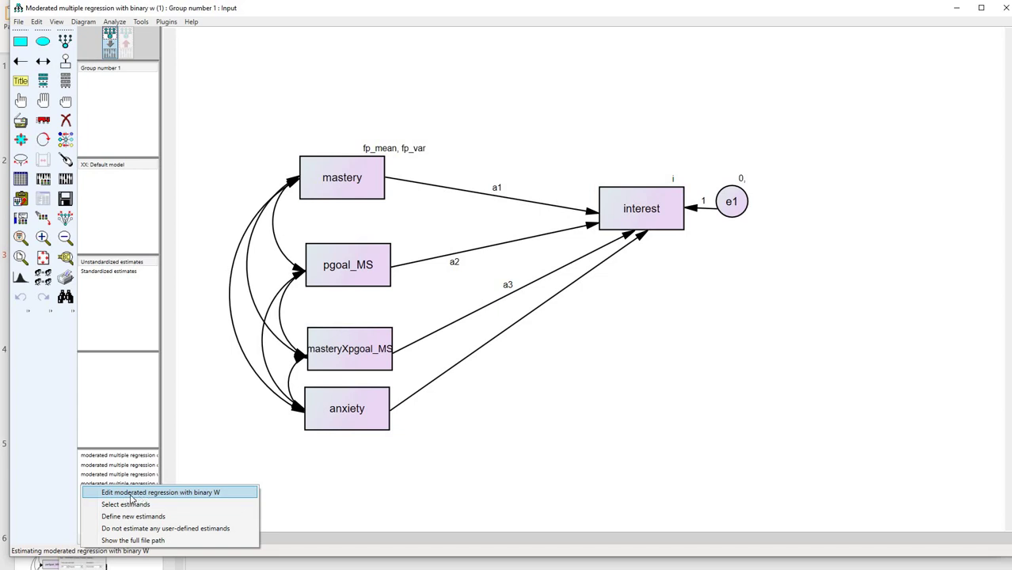
{"action": "left_click", "coordinate": [197, 493]}
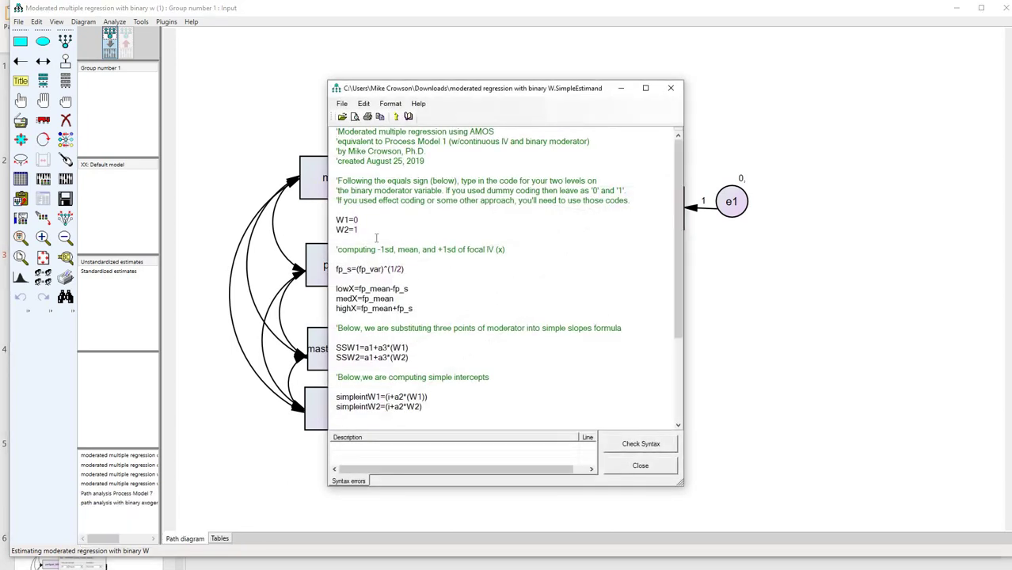
{"action": "left_click", "coordinate": [670, 88]}
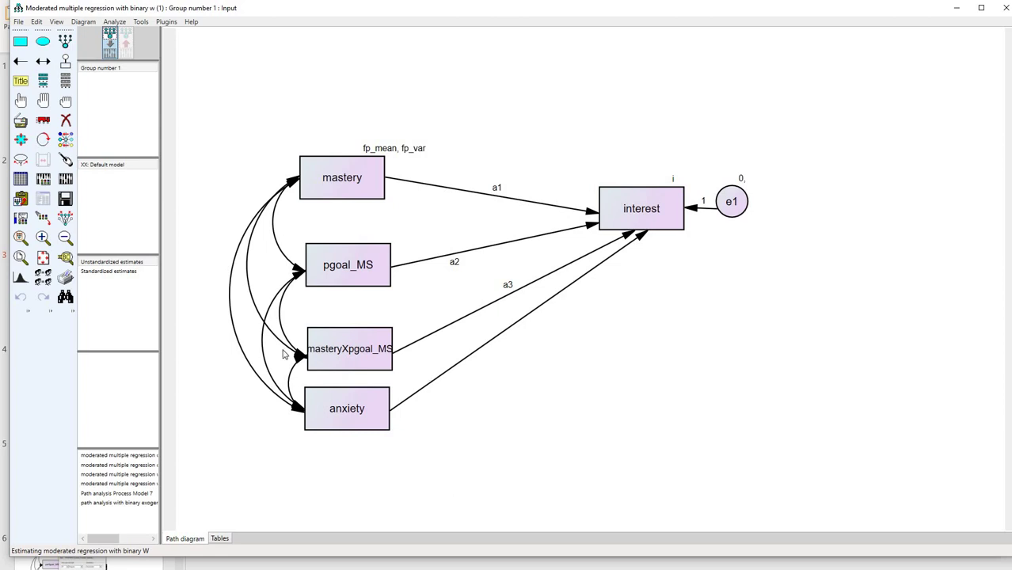
Step: Calculate the model estimates and show the Estimates section of the text output
{"action": "left_click", "coordinate": [67, 181]}
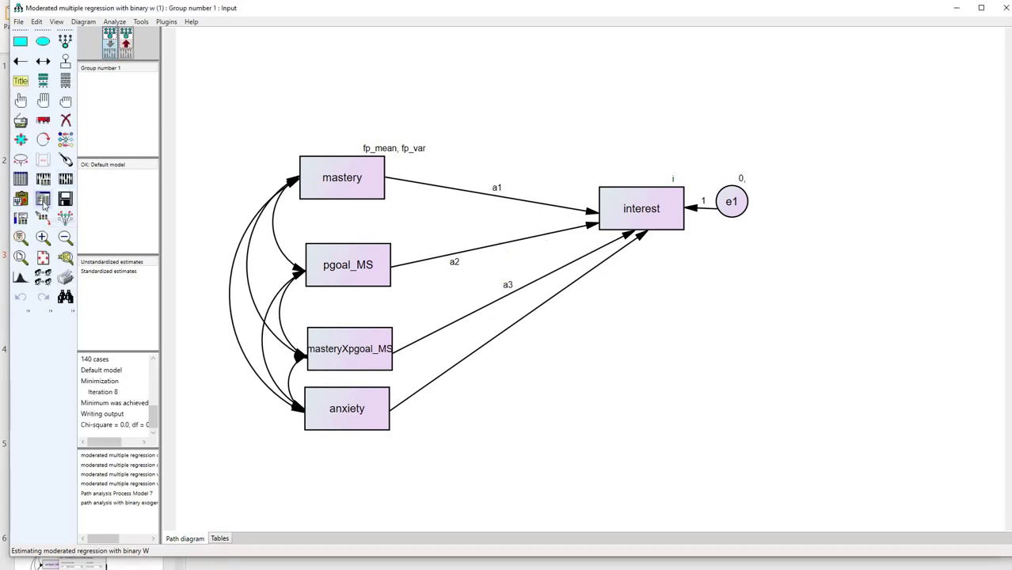
{"action": "left_click", "coordinate": [44, 200]}
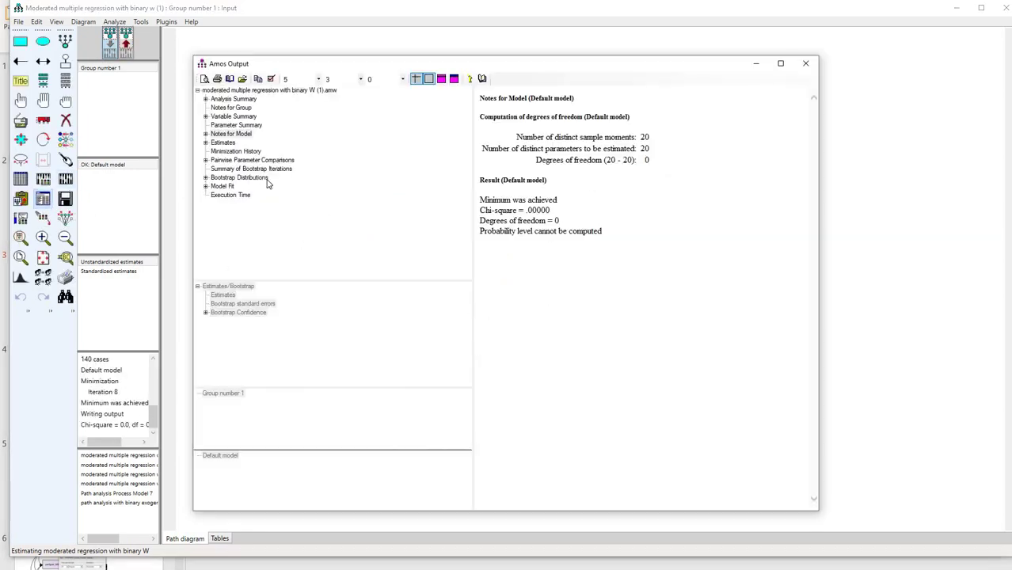
{"action": "left_click", "coordinate": [223, 143]}
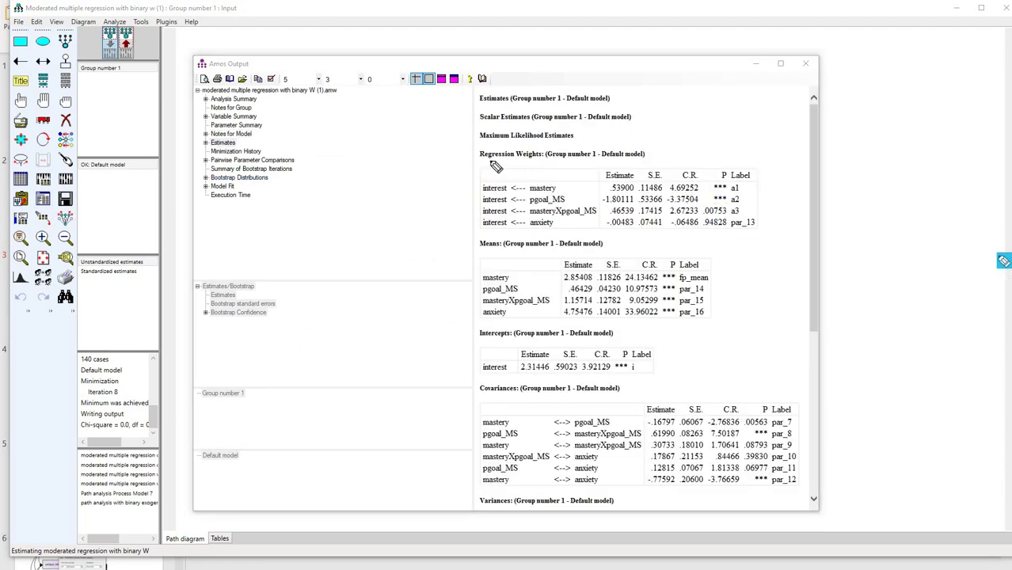
Step: Examine the regression weight of the masteryXpgoal_MS interaction on interest and its p-value
{"action": "left_click_drag", "start_coordinate": [488, 159], "coordinate": [542, 155]}
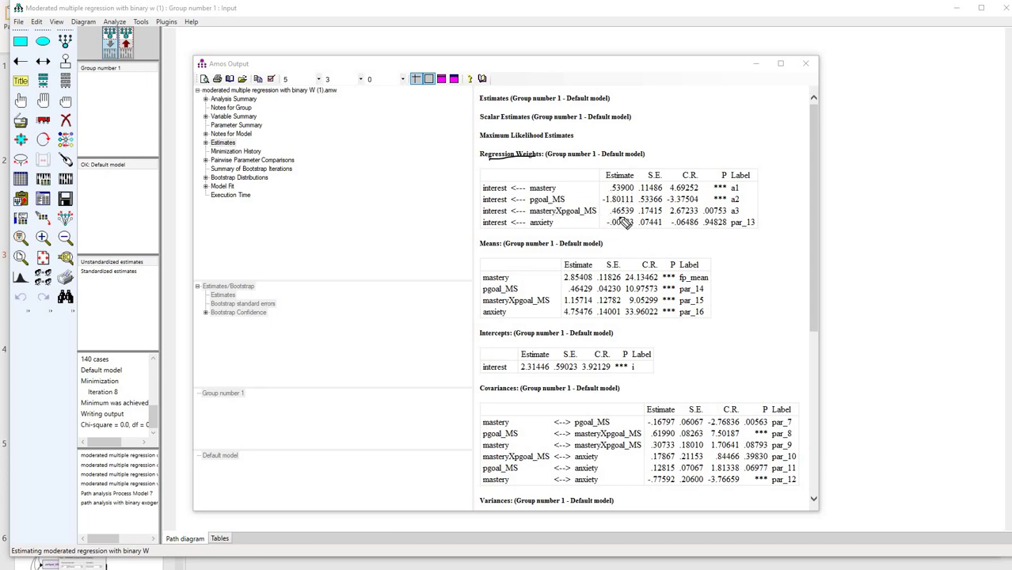
{"action": "left_click_drag", "start_coordinate": [611, 214], "coordinate": [634, 213]}
{"action": "left_click_drag", "start_coordinate": [484, 217], "coordinate": [595, 217]}
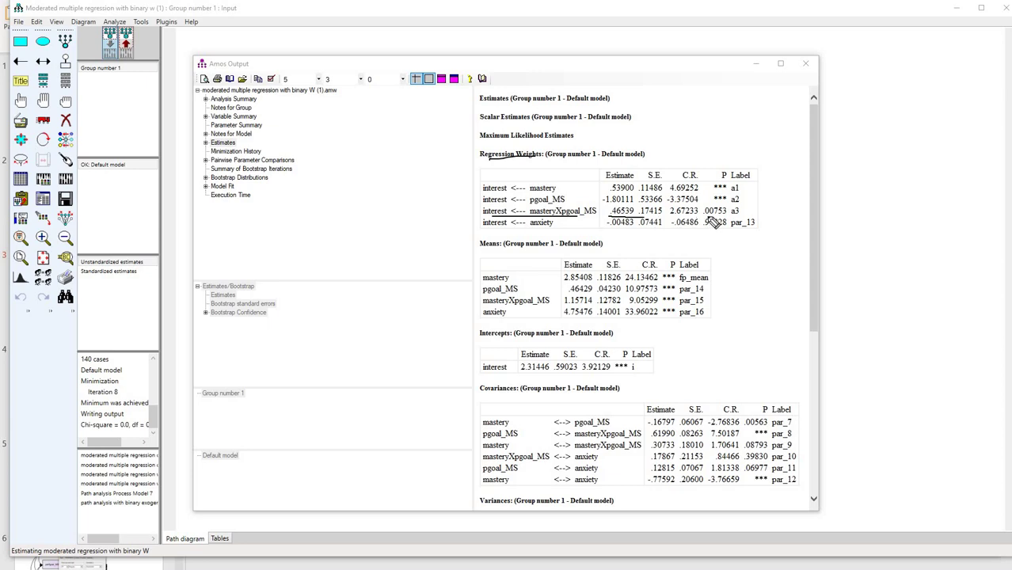
{"action": "left_click_drag", "start_coordinate": [704, 216], "coordinate": [727, 216]}
{"action": "left_click", "coordinate": [970, 293]}
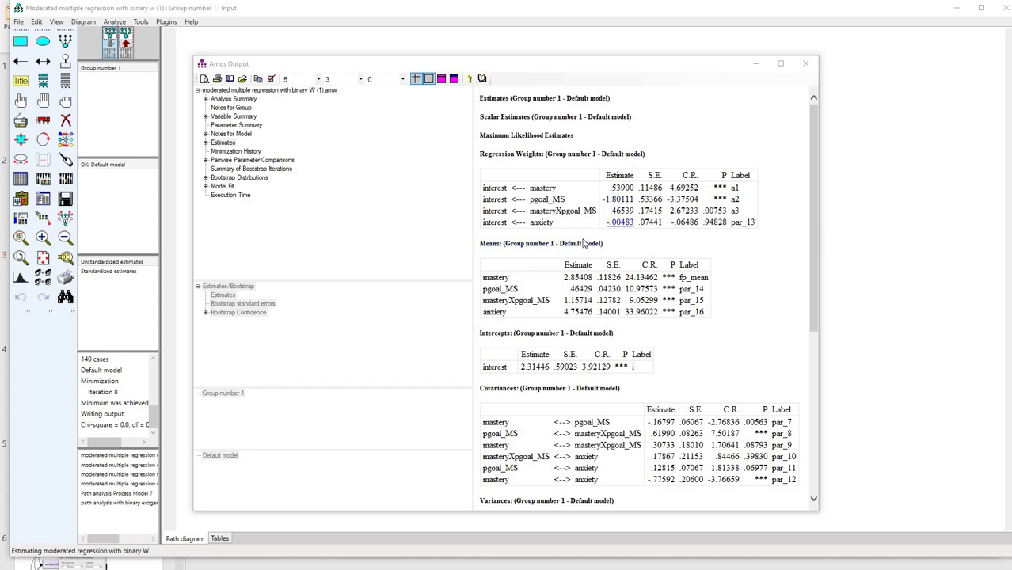
Step: Show the user-defined estimands under the scalar estimates and examine the simple slopes SSW1 and SSW2
{"action": "double_click", "coordinate": [225, 143]}
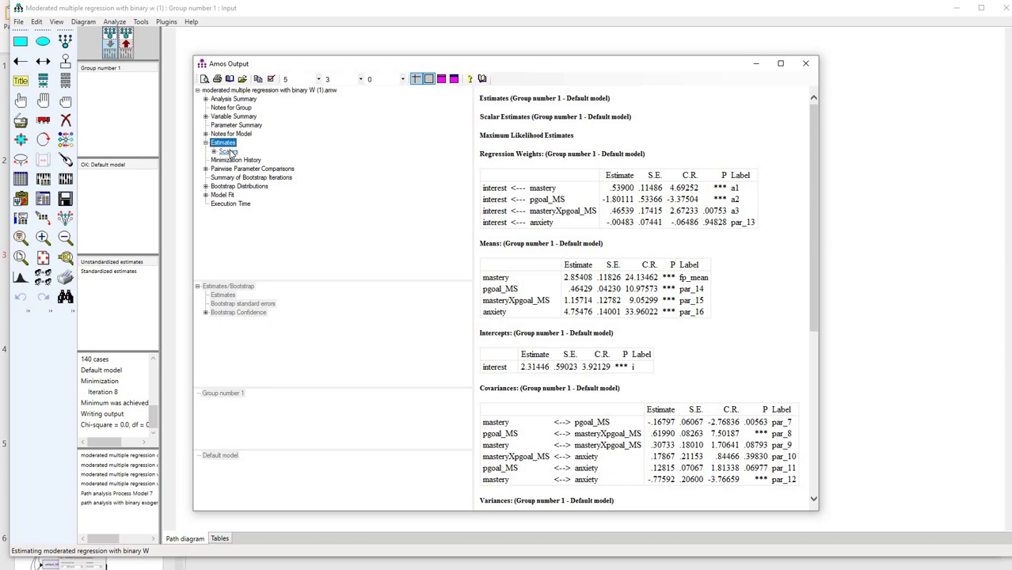
{"action": "left_click", "coordinate": [228, 151]}
{"action": "double_click", "coordinate": [235, 155]}
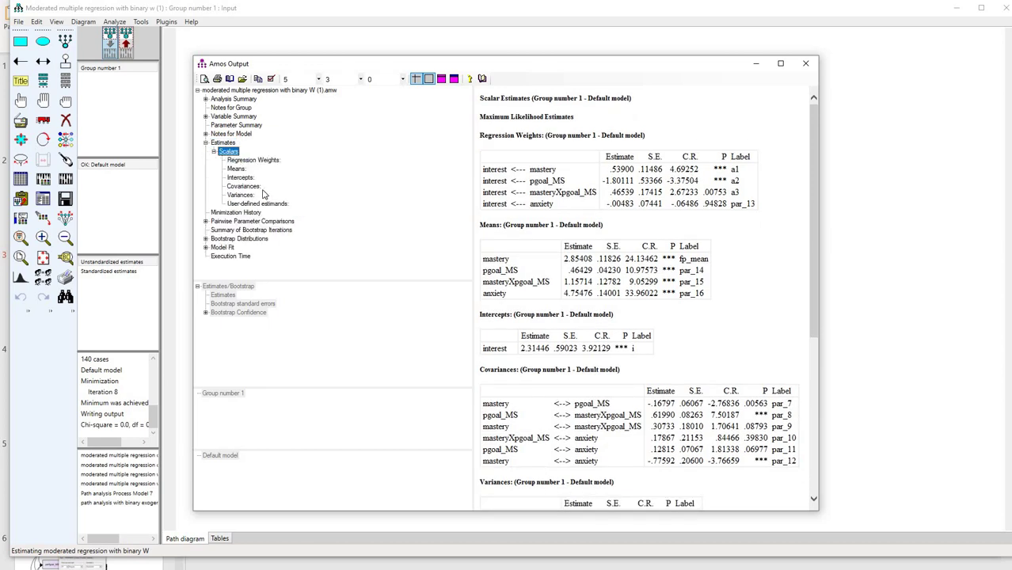
{"action": "left_click", "coordinate": [257, 204]}
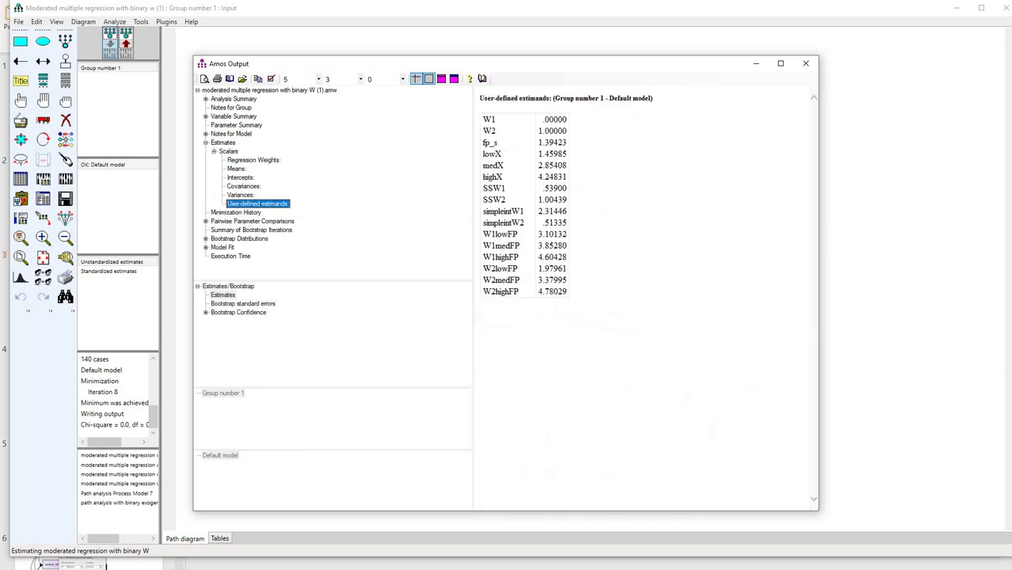
{"action": "left_click", "coordinate": [1003, 261]}
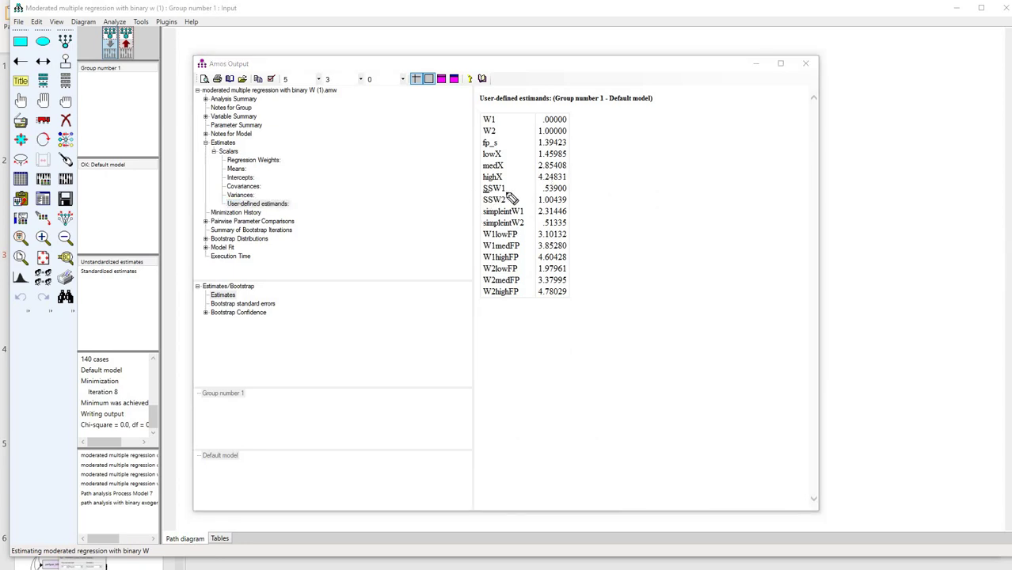
{"action": "left_click_drag", "start_coordinate": [483, 207], "coordinate": [521, 207]}
{"action": "left_click_drag", "start_coordinate": [570, 193], "coordinate": [545, 193]}
{"action": "left_click_drag", "start_coordinate": [539, 205], "coordinate": [571, 205]}
{"action": "left_click", "coordinate": [999, 293]}
Step: Show the percentile-method bootstrap intervals for the user-defined estimands and examine the simple slopes, simple intercepts and conditional means
{"action": "left_click", "coordinate": [239, 312]}
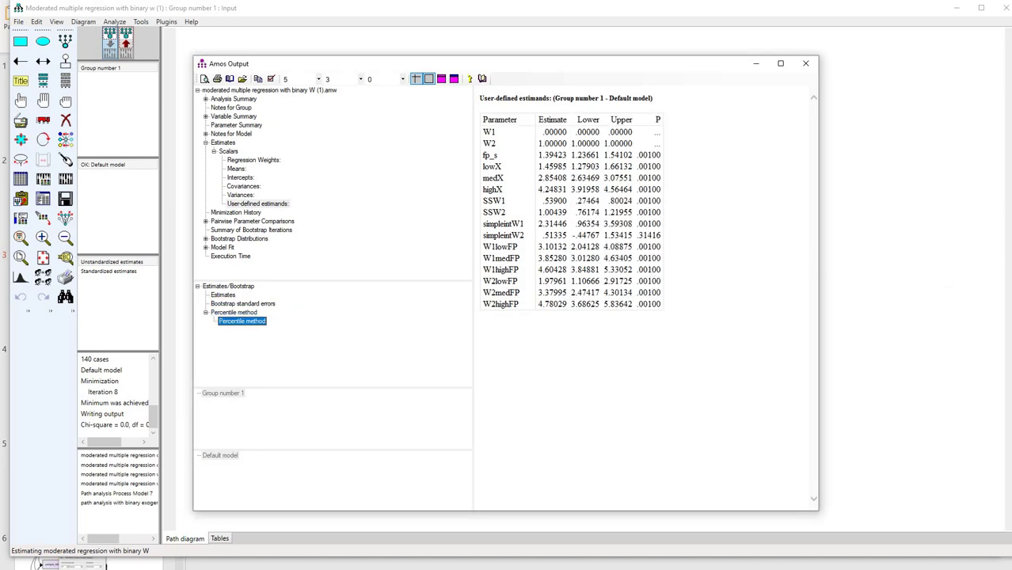
{"action": "key", "text": "ctrl+shift+p"}
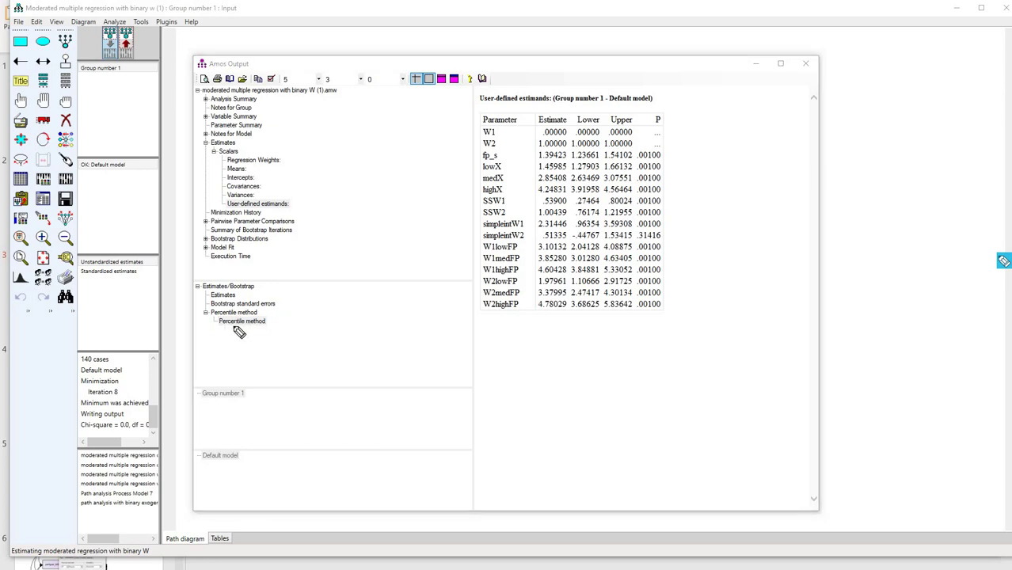
{"action": "left_click_drag", "start_coordinate": [270, 326], "coordinate": [216, 325]}
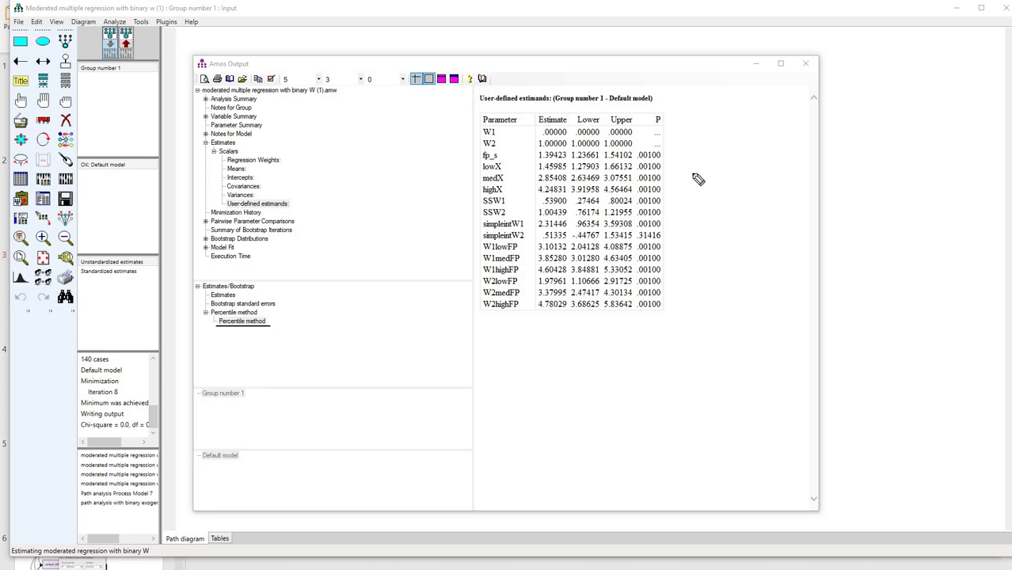
{"action": "left_click_drag", "start_coordinate": [540, 125], "coordinate": [568, 125]}
{"action": "mouse_move", "coordinate": [543, 207]}
{"action": "left_mouse_down"}
{"action": "mouse_move", "coordinate": [565, 207]}
{"action": "mouse_move", "coordinate": [567, 218]}
{"action": "left_mouse_up"}
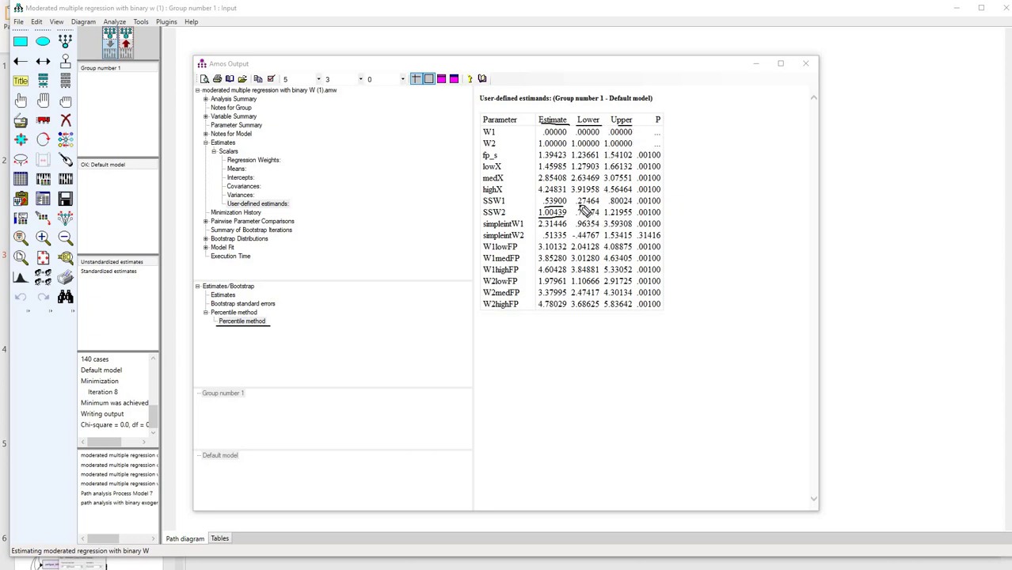
{"action": "mouse_move", "coordinate": [578, 207]}
{"action": "left_mouse_down"}
{"action": "mouse_move", "coordinate": [632, 207]}
{"action": "mouse_move", "coordinate": [615, 219]}
{"action": "left_mouse_up"}
{"action": "mouse_move", "coordinate": [517, 231]}
{"action": "left_mouse_down"}
{"action": "mouse_move", "coordinate": [563, 232]}
{"action": "mouse_move", "coordinate": [551, 242]}
{"action": "mouse_move", "coordinate": [566, 243]}
{"action": "mouse_move", "coordinate": [509, 254]}
{"action": "mouse_move", "coordinate": [568, 244]}
{"action": "mouse_move", "coordinate": [565, 310]}
{"action": "left_mouse_up"}
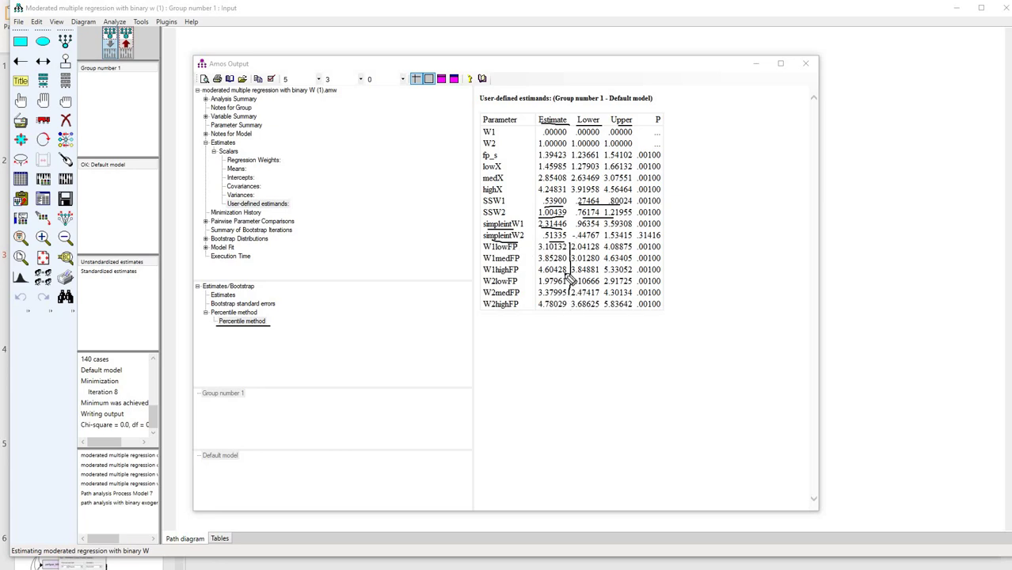
{"action": "mouse_move", "coordinate": [569, 243]}
{"action": "left_mouse_down"}
{"action": "mouse_move", "coordinate": [531, 244]}
{"action": "mouse_move", "coordinate": [537, 310]}
{"action": "left_mouse_up"}
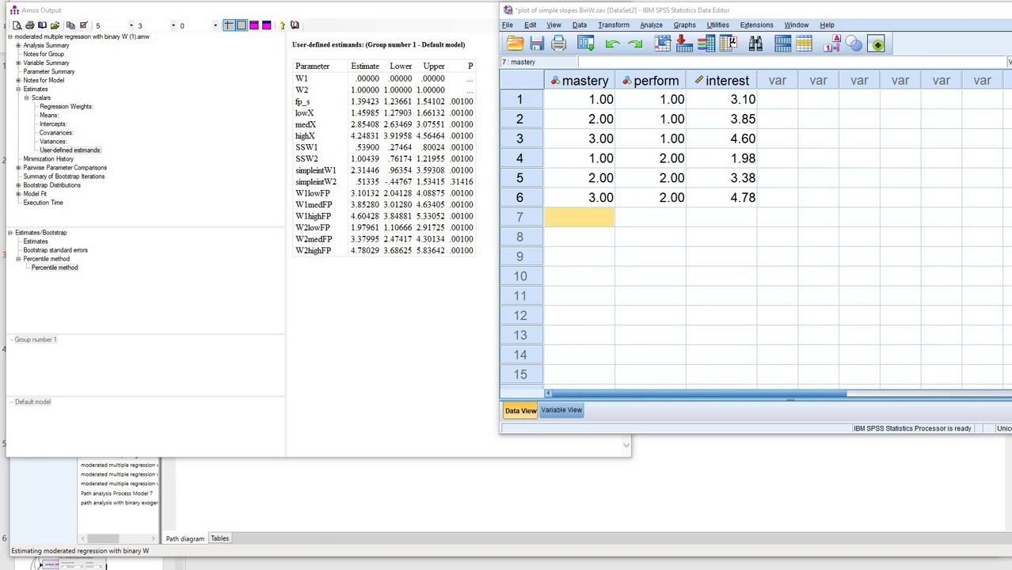
Step: Switch to the SPSS simple slopes data beside the Amos output and compare the conditional means with the interest column
{"action": "left_click_drag", "start_coordinate": [382, 191], "coordinate": [382, 255]}
{"action": "left_click_drag", "start_coordinate": [747, 98], "coordinate": [697, 88]}
{"action": "left_click_drag", "start_coordinate": [765, 95], "coordinate": [763, 211]}
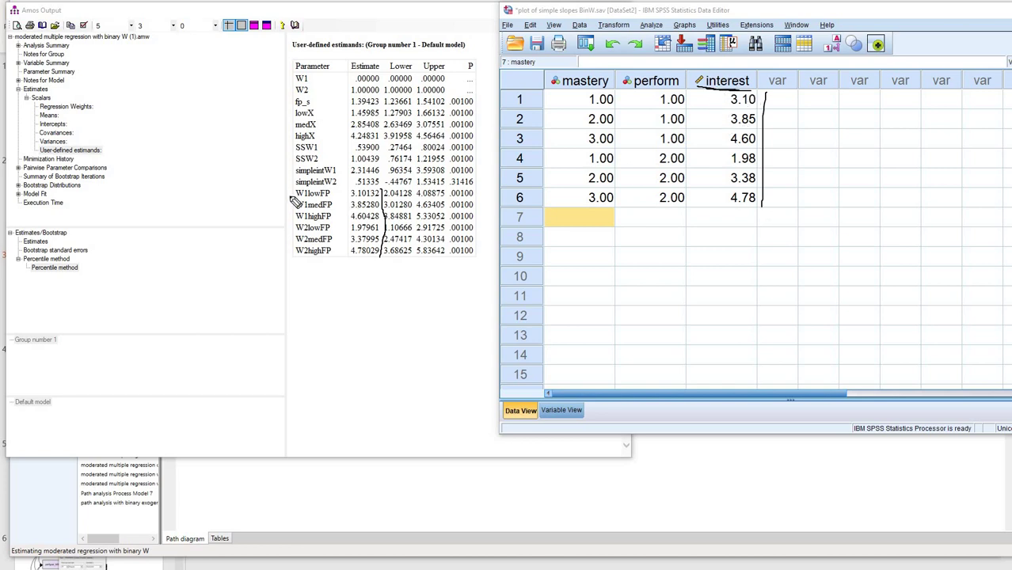
Step: Examine how the perform and mastery codes in each row pair with the conditional means in the interest column
{"action": "left_click_drag", "start_coordinate": [682, 90], "coordinate": [633, 91]}
{"action": "left_click_drag", "start_coordinate": [686, 95], "coordinate": [687, 146]}
{"action": "left_click_drag", "start_coordinate": [690, 205], "coordinate": [688, 156]}
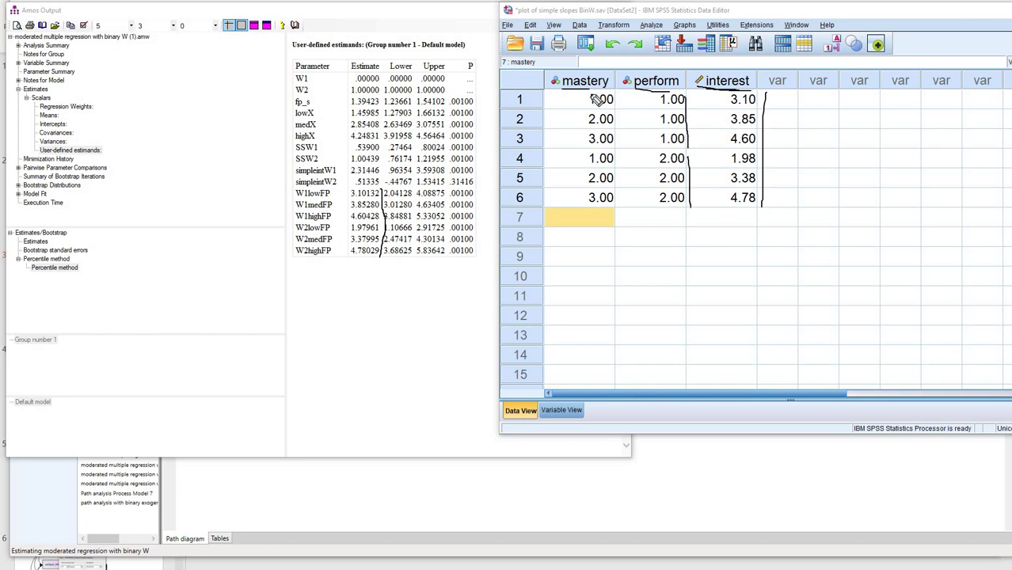
{"action": "left_click_drag", "start_coordinate": [629, 110], "coordinate": [623, 202]}
{"action": "left_click_drag", "start_coordinate": [711, 87], "coordinate": [753, 90]}
{"action": "left_click_drag", "start_coordinate": [656, 109], "coordinate": [686, 108]}
{"action": "left_click_drag", "start_coordinate": [588, 109], "coordinate": [616, 108]}
{"action": "left_click_drag", "start_coordinate": [732, 107], "coordinate": [760, 109]}
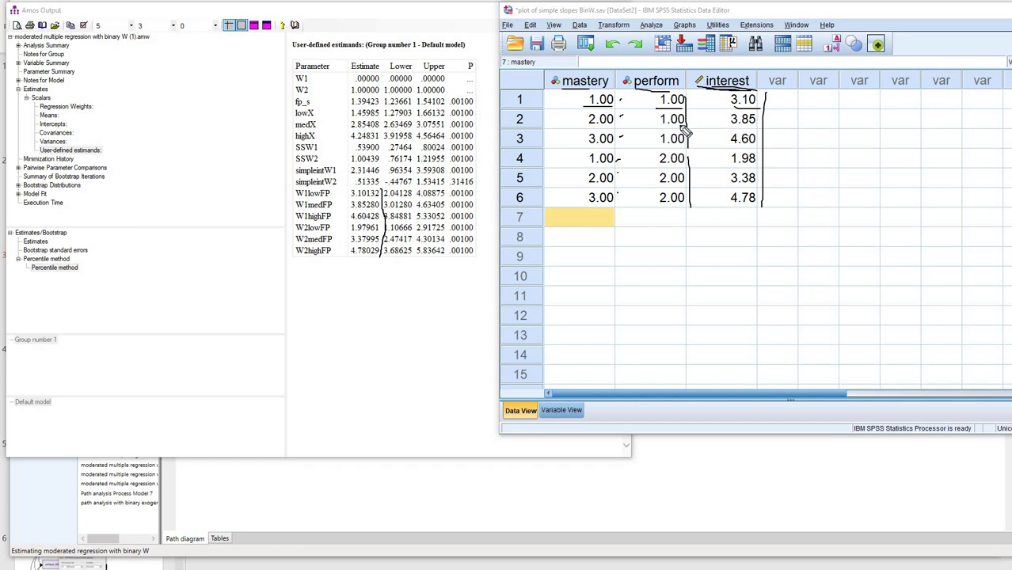
{"action": "left_click_drag", "start_coordinate": [758, 128], "coordinate": [728, 127]}
{"action": "left_click_drag", "start_coordinate": [730, 145], "coordinate": [758, 146]}
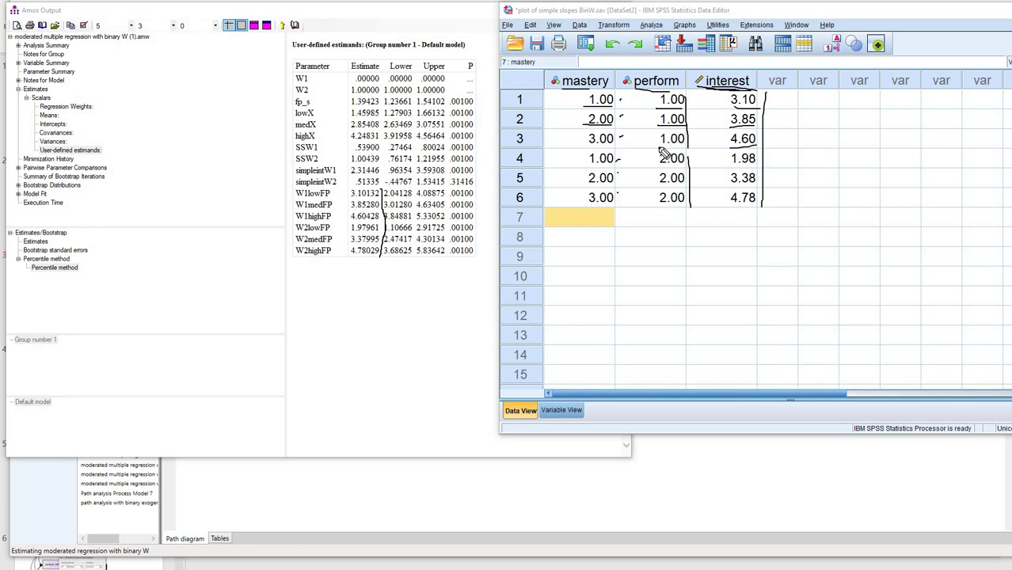
{"action": "left_click_drag", "start_coordinate": [580, 147], "coordinate": [608, 147]}
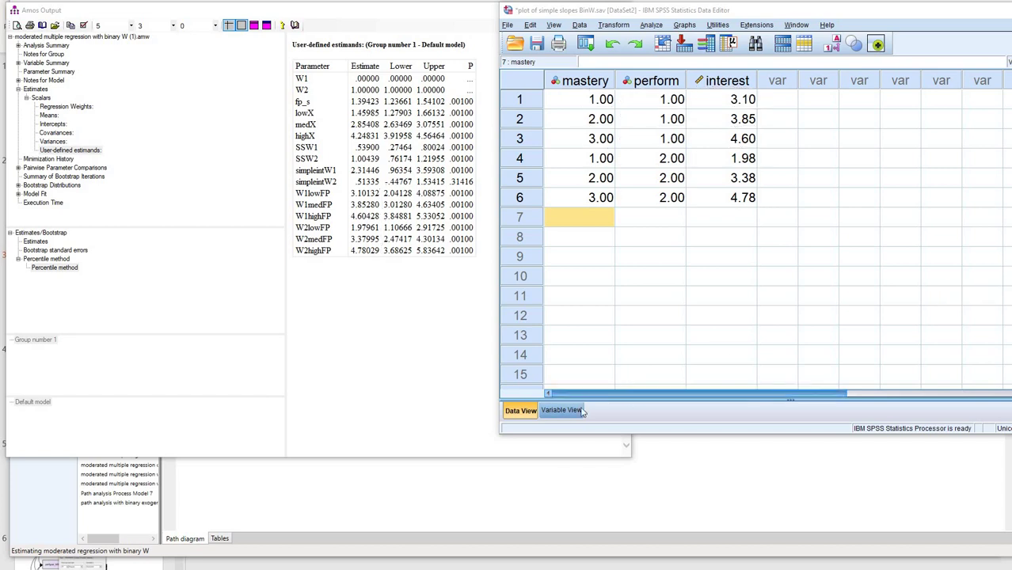
Step: Check the value labels defined for the mastery variable in Variable View, and close them without changes
{"action": "left_click", "coordinate": [562, 411]}
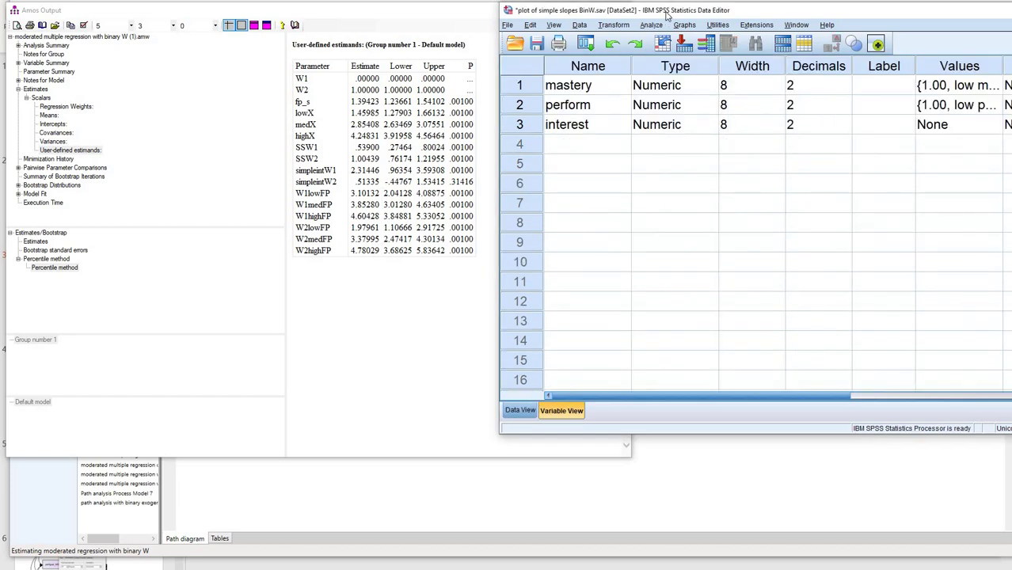
{"action": "left_click_drag", "start_coordinate": [538, 10], "coordinate": [337, 15]}
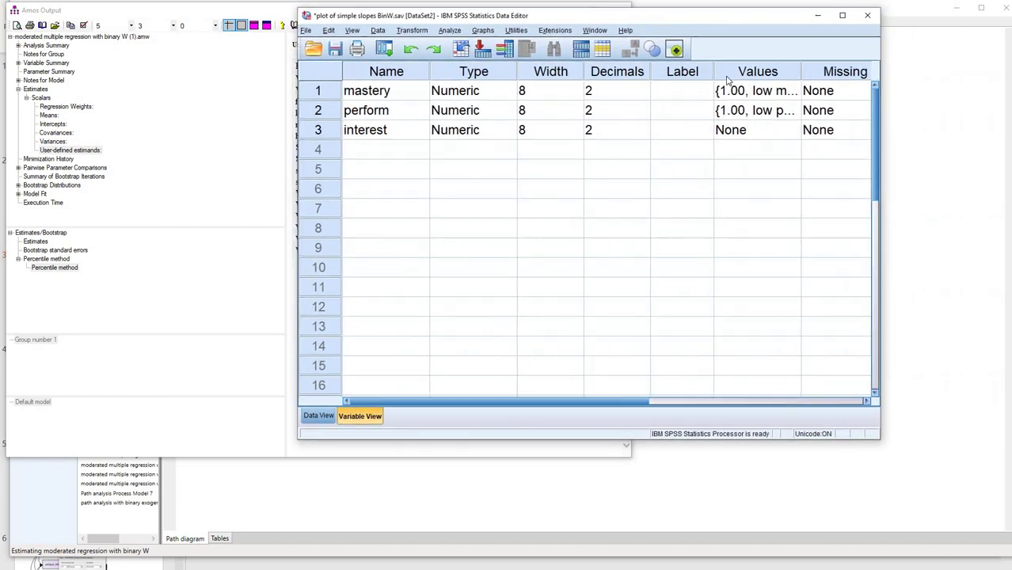
{"action": "left_click", "coordinate": [795, 91]}
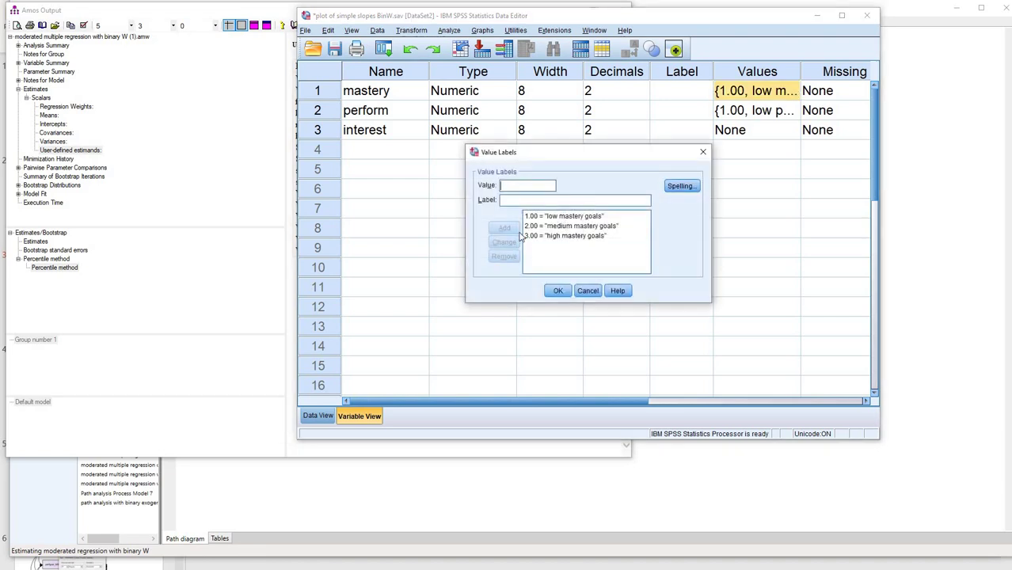
{"action": "left_click", "coordinate": [702, 152]}
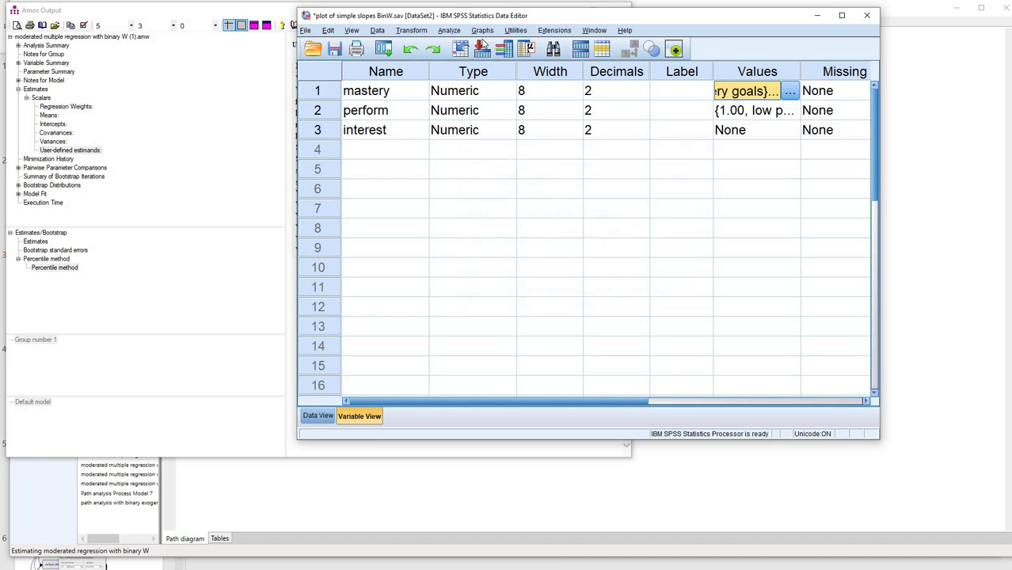
Step: Return to the data rows and start defining a multiple line chart using summaries for groups of cases
{"action": "left_click", "coordinate": [317, 416]}
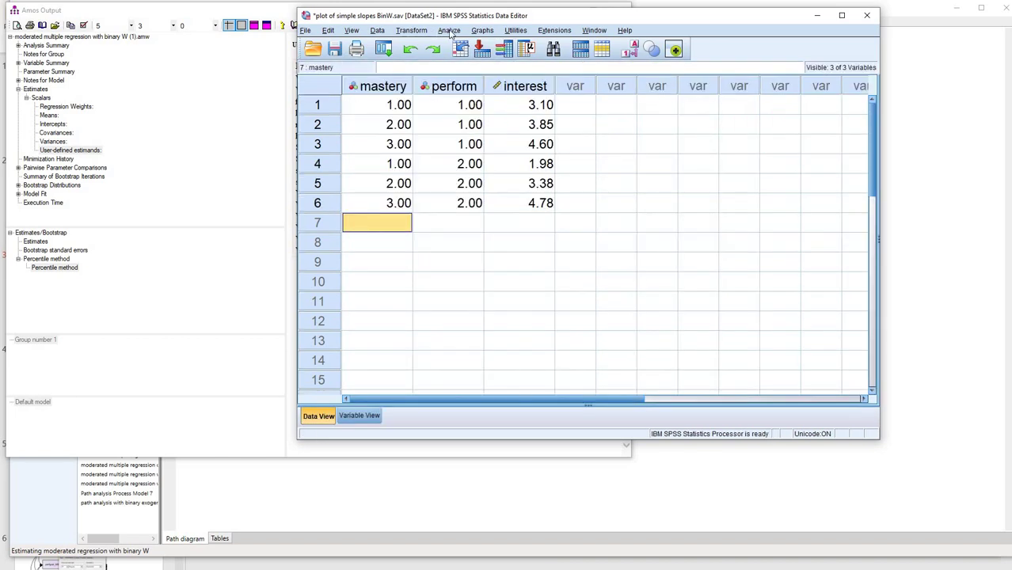
{"action": "left_click", "coordinate": [491, 35]}
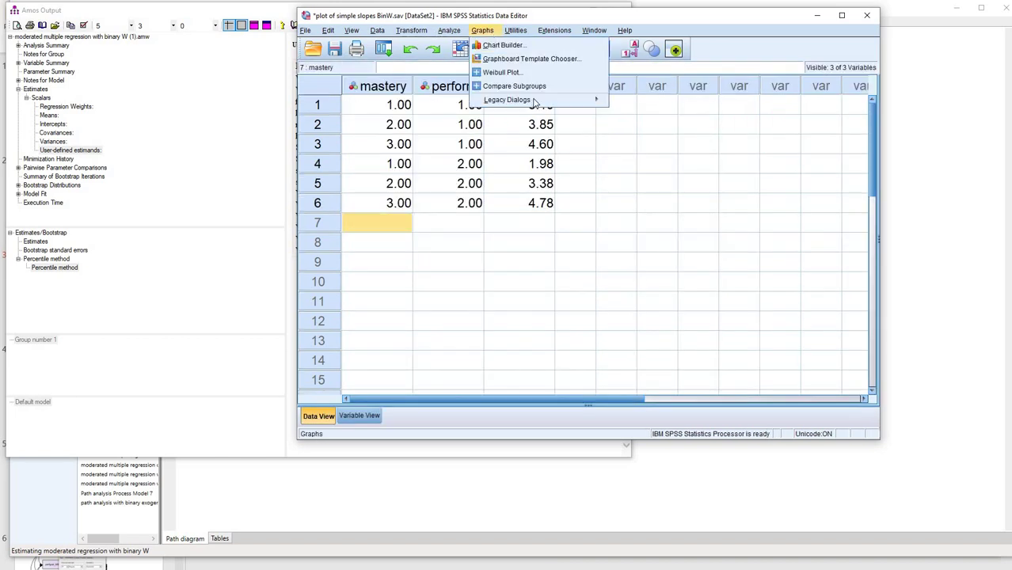
{"action": "mouse_move", "coordinate": [586, 100]}
{"action": "left_click", "coordinate": [629, 129]}
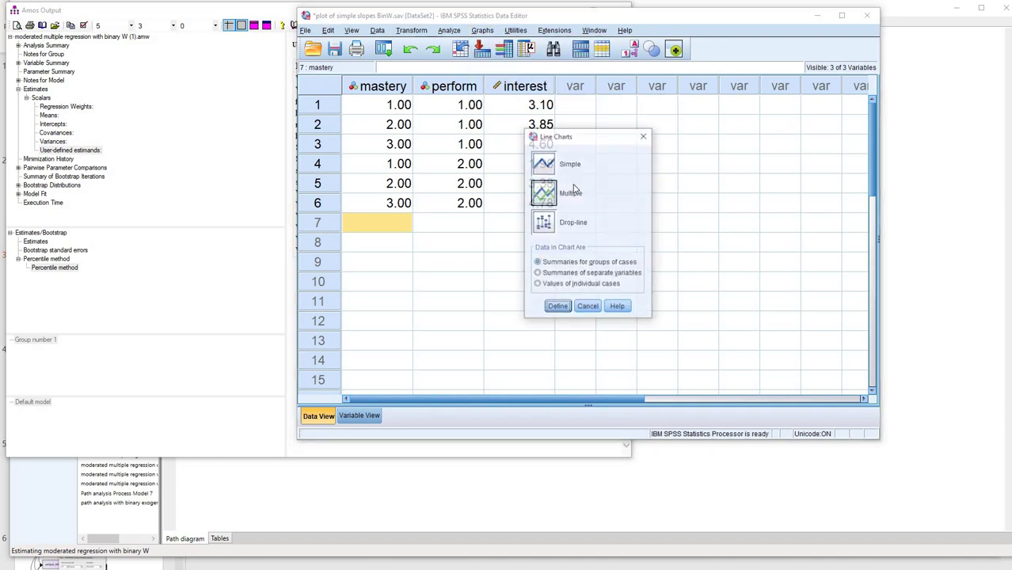
{"action": "left_click", "coordinate": [544, 193]}
{"action": "left_click", "coordinate": [557, 307]}
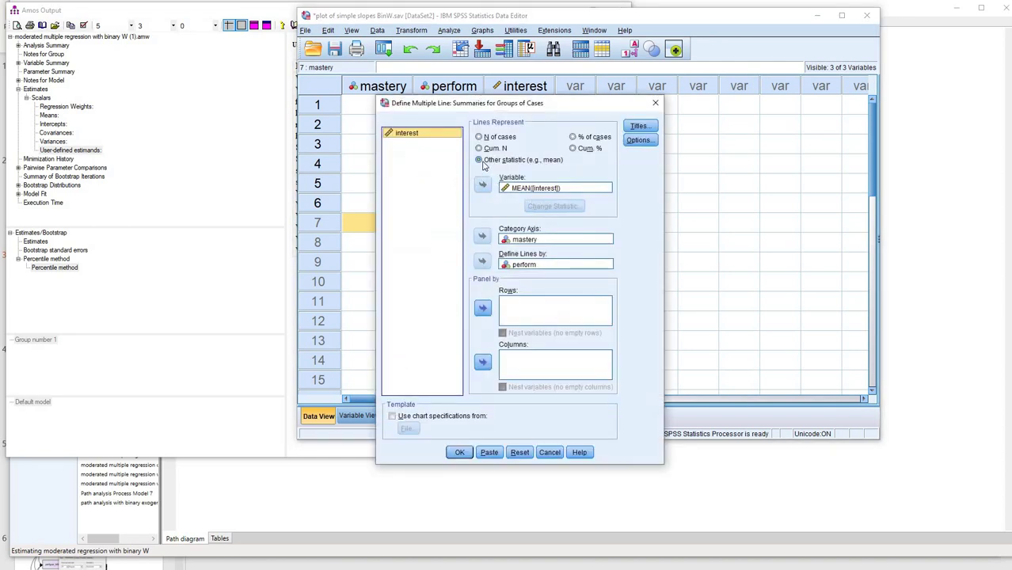
Step: Plot the mean of interest with mastery on the category axis and lines defined by perform, and bring the resulting chart into view
{"action": "left_click", "coordinate": [480, 161]}
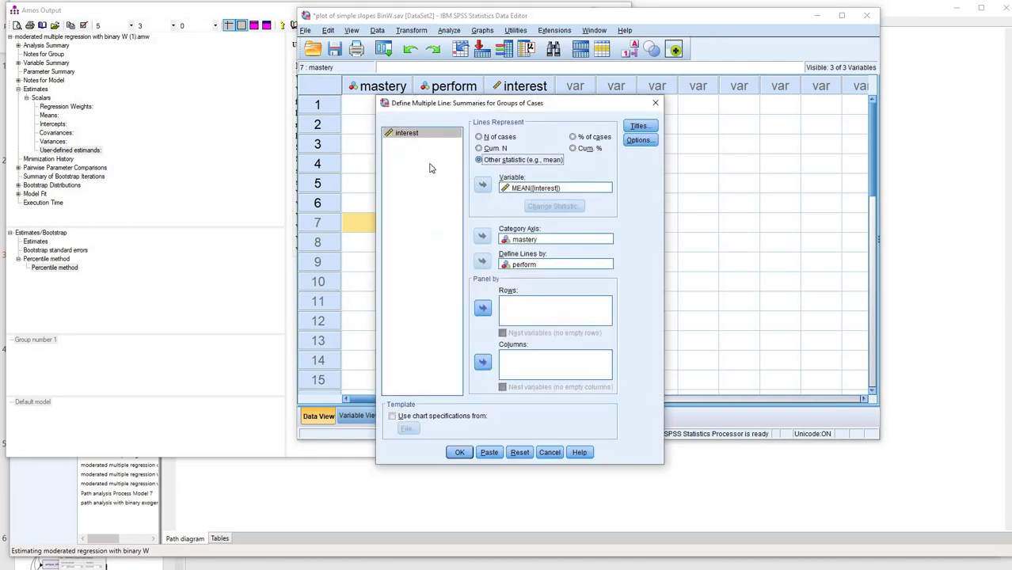
{"action": "left_click", "coordinate": [524, 190]}
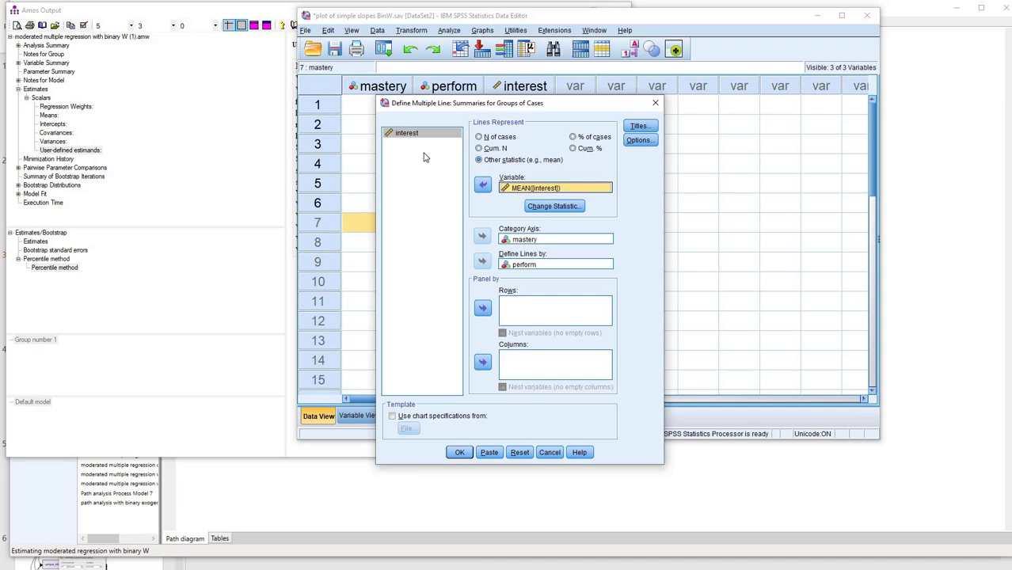
{"action": "left_click", "coordinate": [491, 161]}
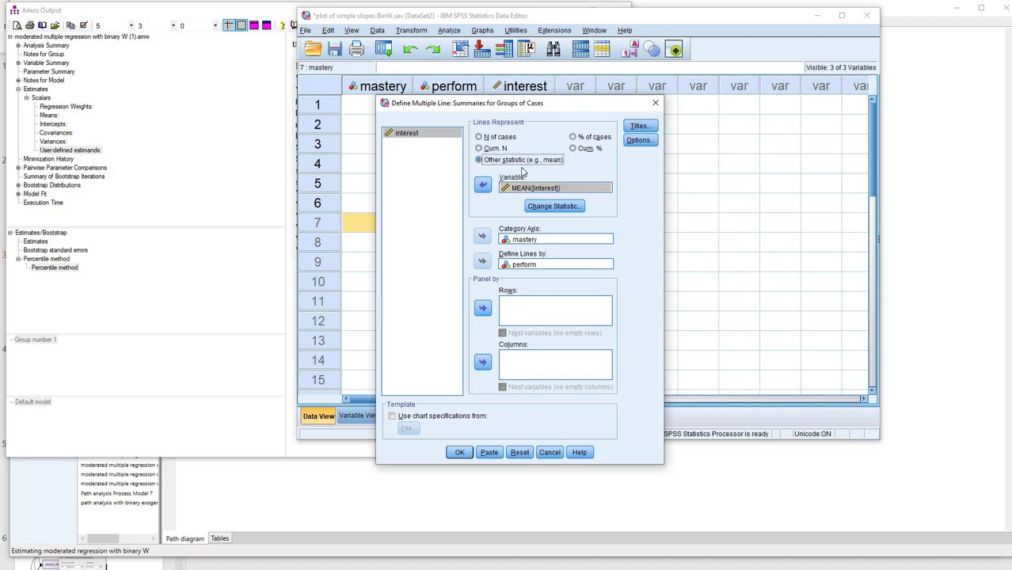
{"action": "left_click", "coordinate": [525, 240]}
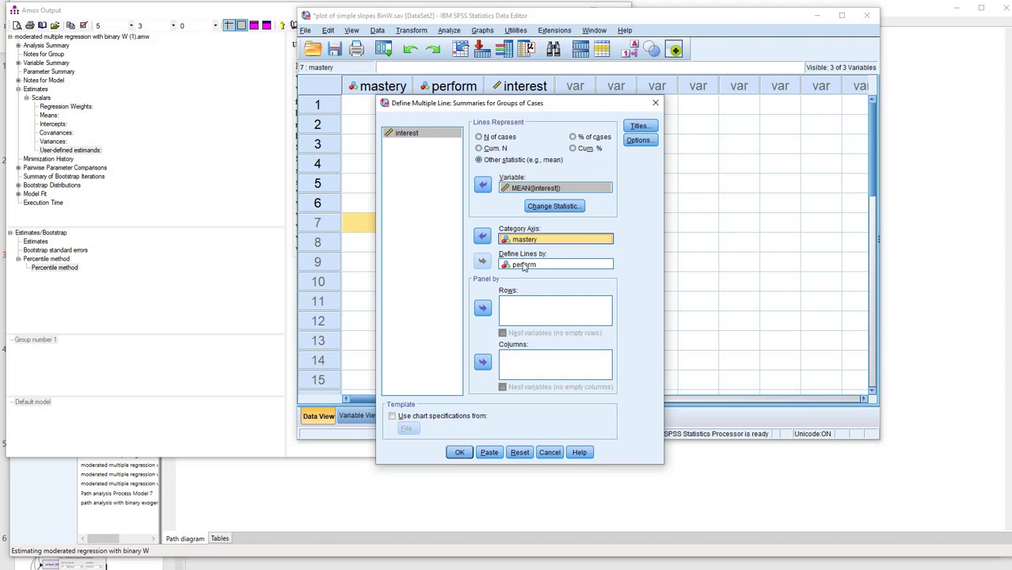
{"action": "left_click", "coordinate": [460, 452]}
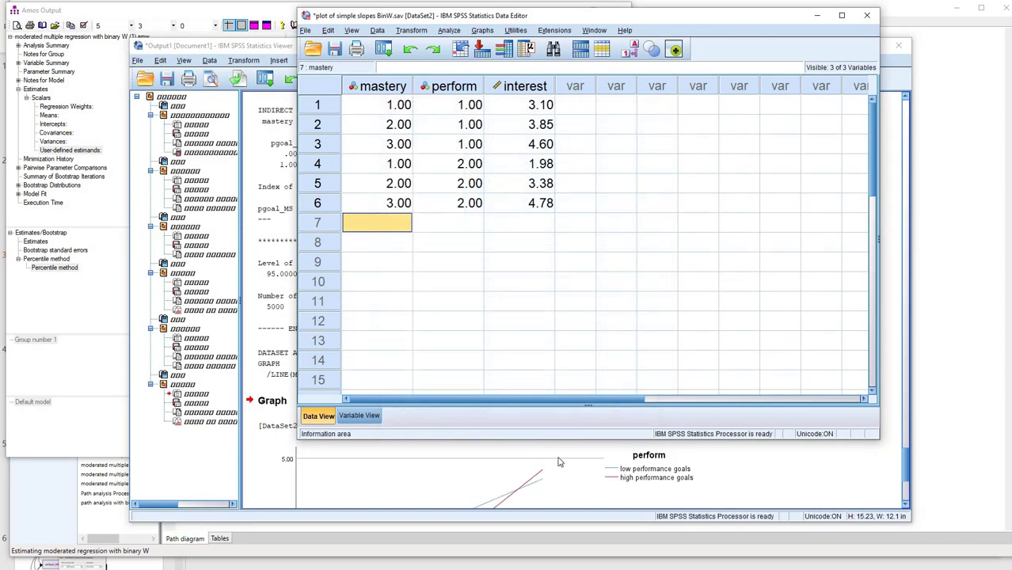
{"action": "left_click", "coordinate": [560, 457]}
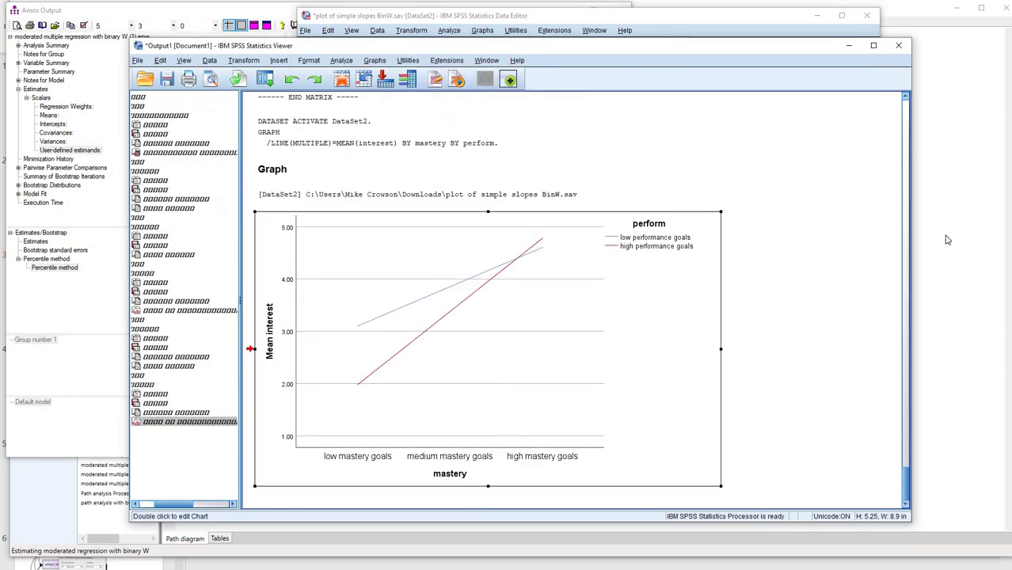
{"action": "left_click", "coordinate": [376, 370]}
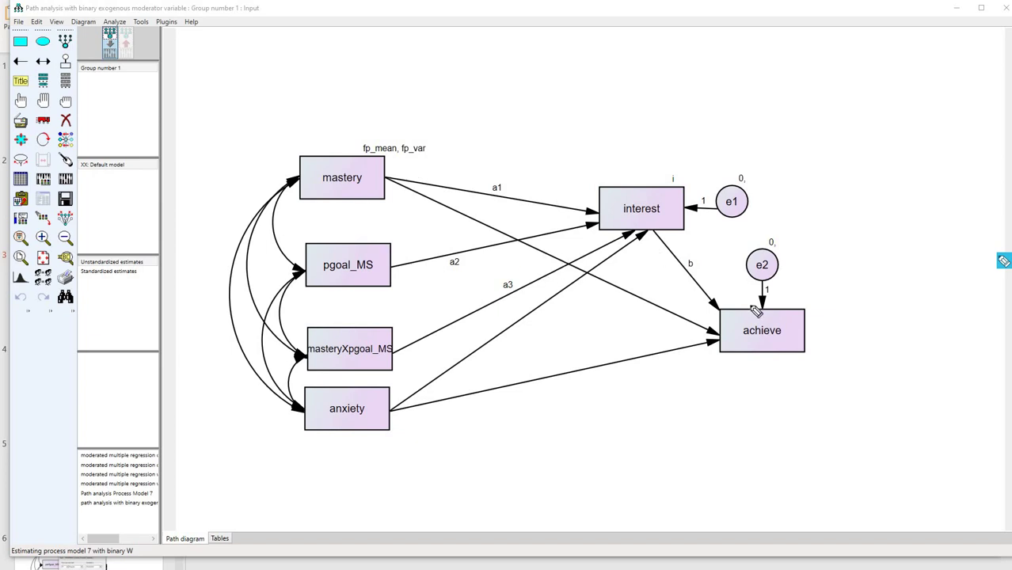
Step: Underline the variables interest and achieve with the annotation pen in the Amos path diagram with a binary exogenous moderator
{"action": "left_click_drag", "start_coordinate": [620, 222], "coordinate": [678, 222]}
{"action": "left_click_drag", "start_coordinate": [786, 341], "coordinate": [745, 340]}
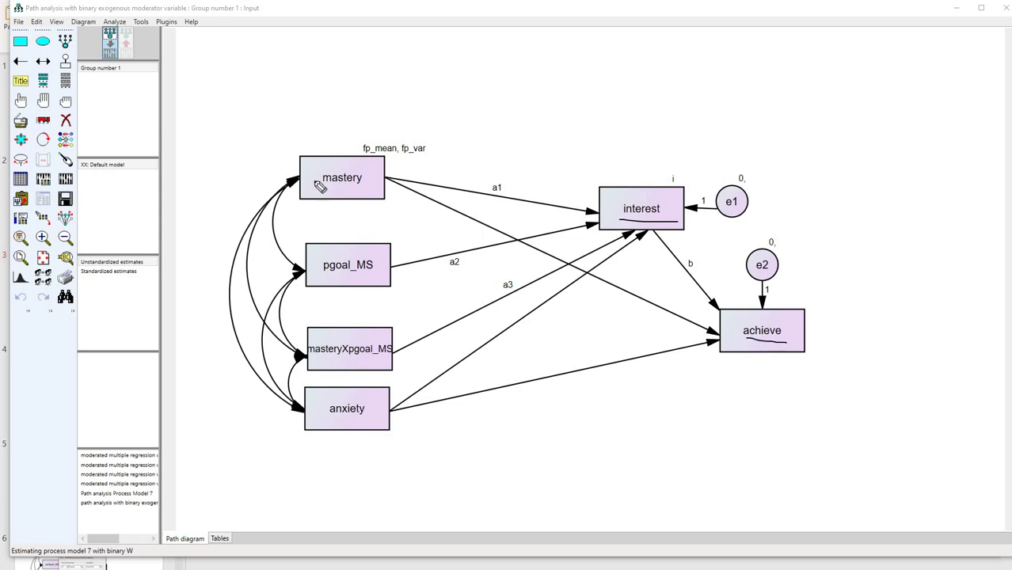